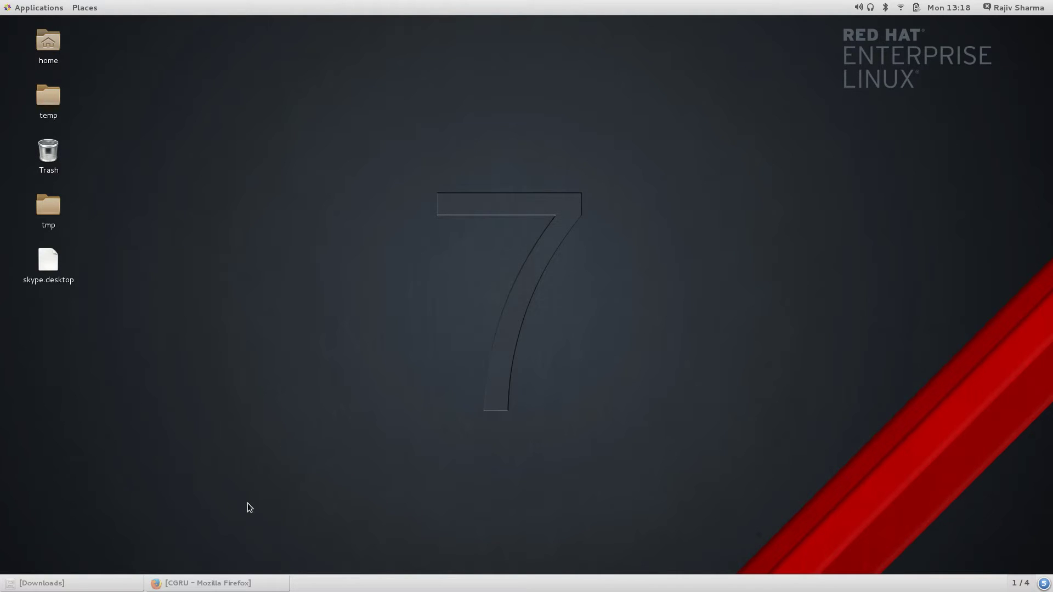
Step: Restore the Firefox window showing the CGRU home page at cgru.info
click(238, 586)
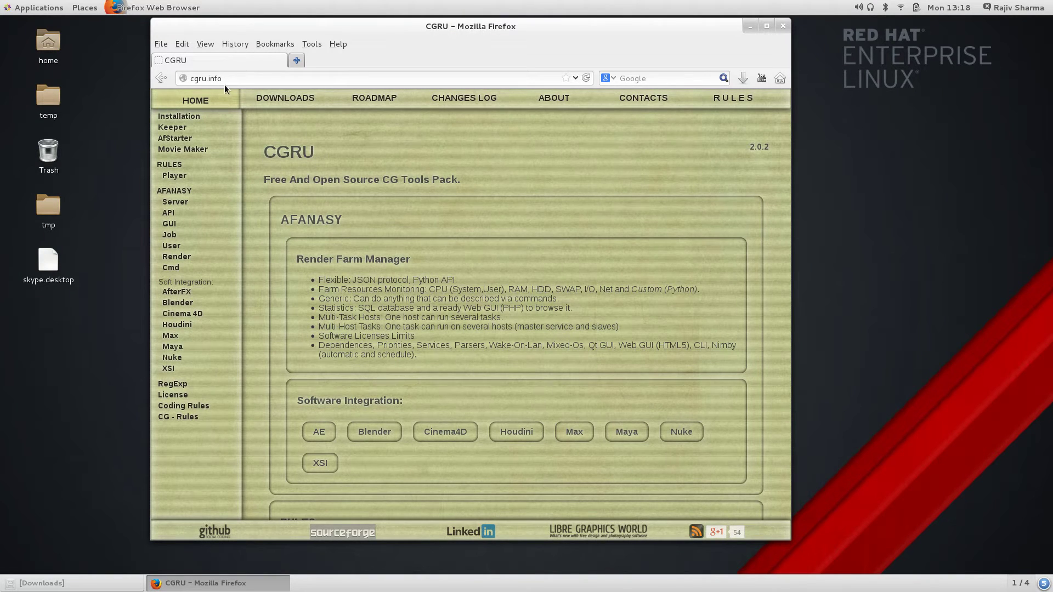
Step: Maximize Firefox, read the Afanasy Server API documentation, then go to the CGRU downloads page
triple_click(242, 81)
double_click(412, 27)
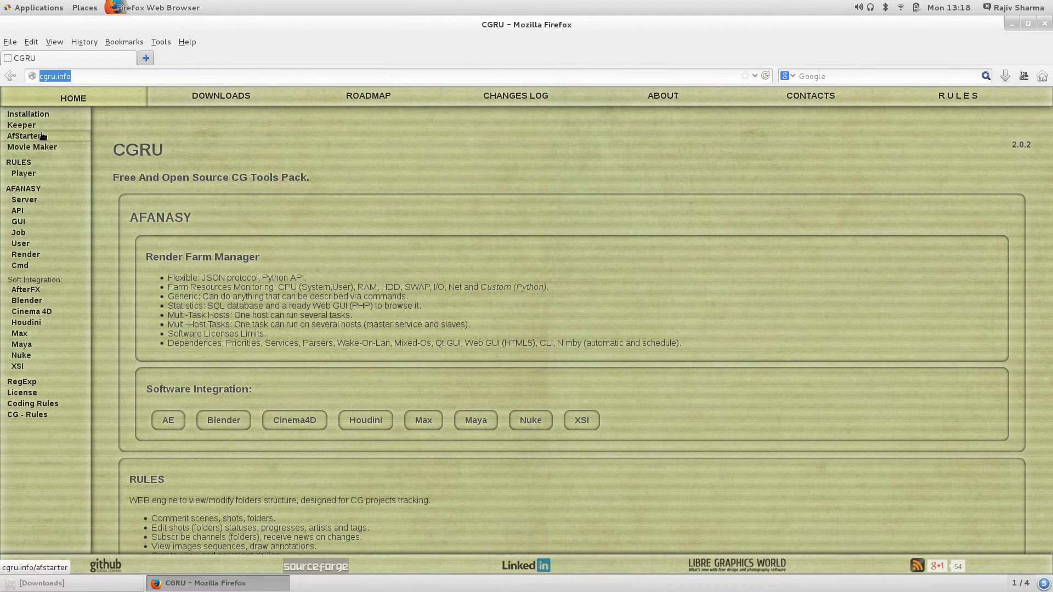
click(26, 201)
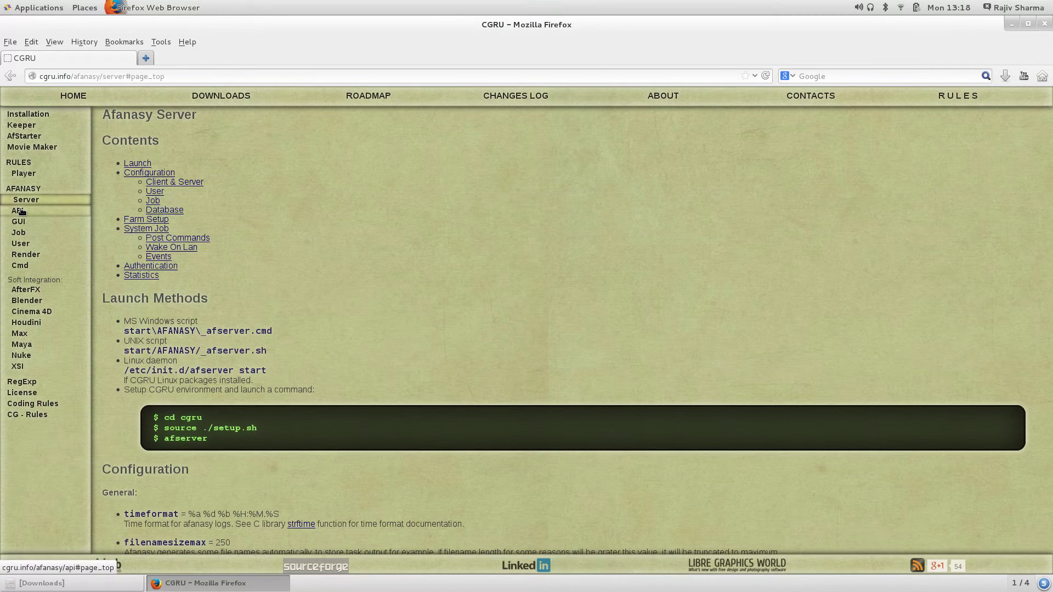
click(21, 211)
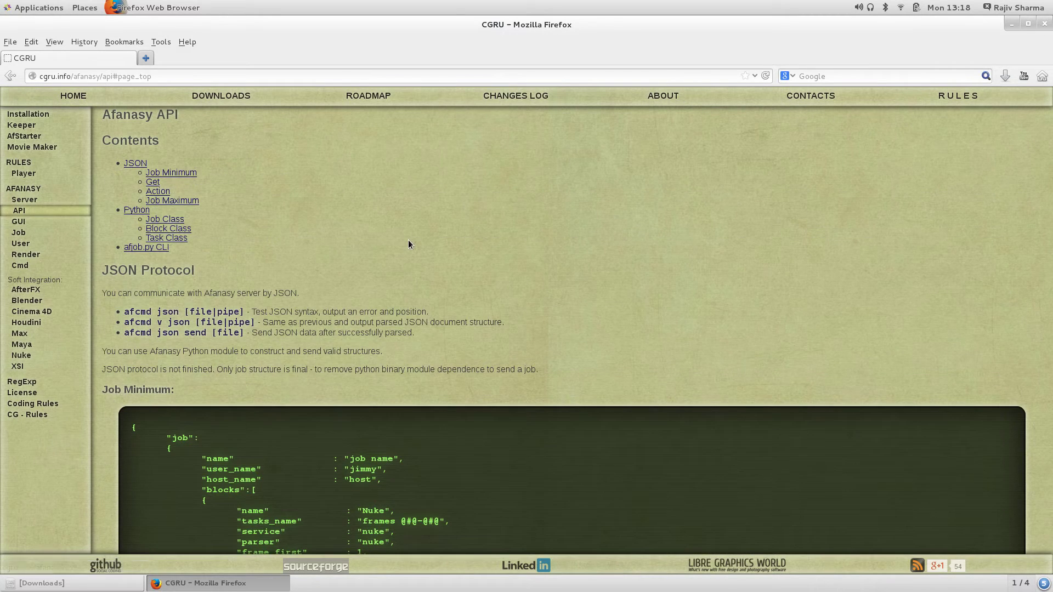
scroll(406, 244, up, 1)
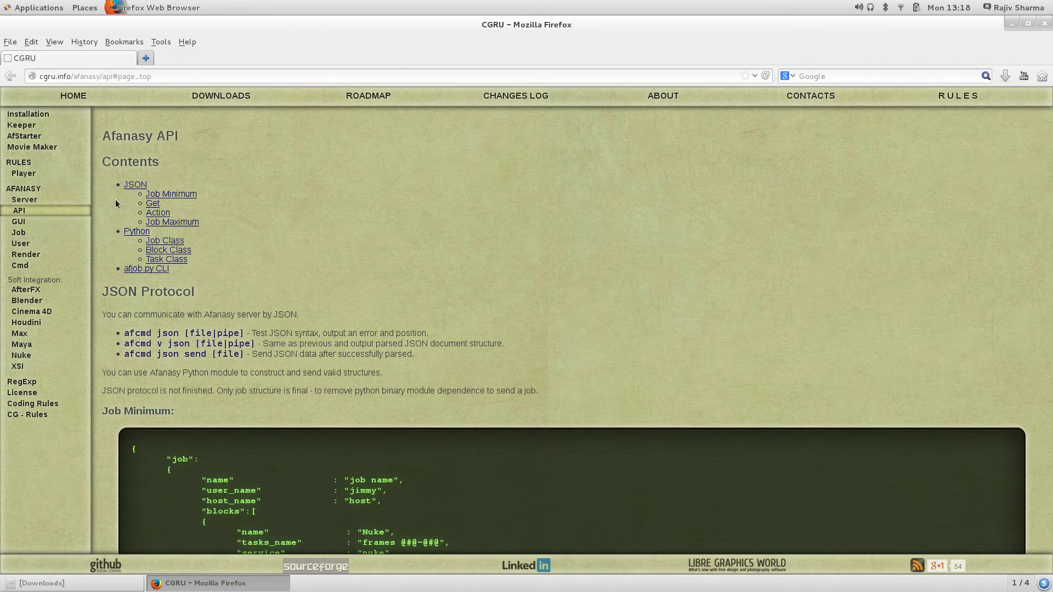
click(217, 96)
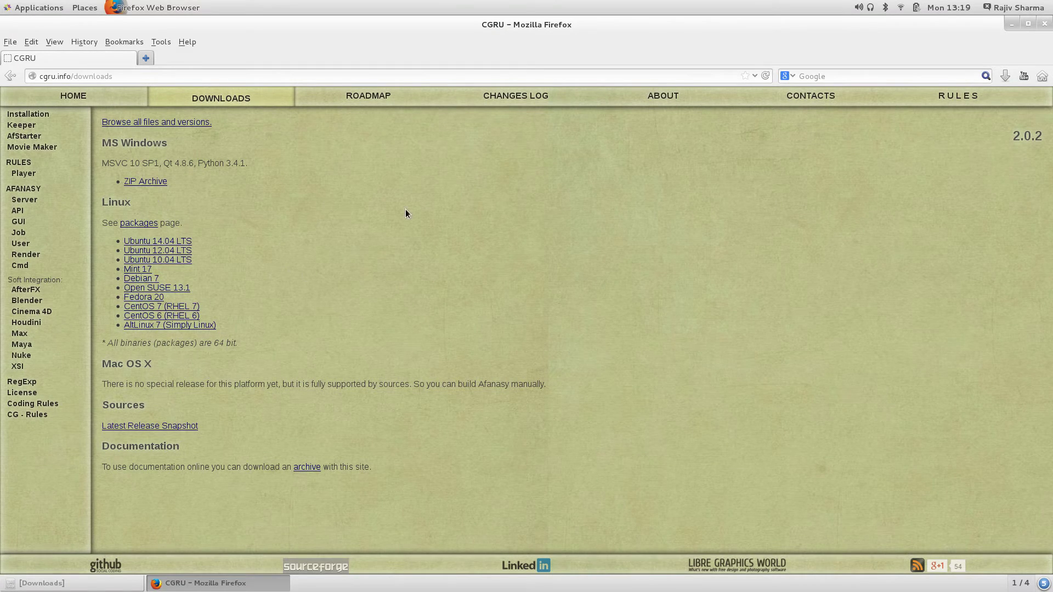
Step: Extract the cgru 2.0.2 CentOS tar.gz archive into the Downloads folder
double_click(466, 21)
click(119, 584)
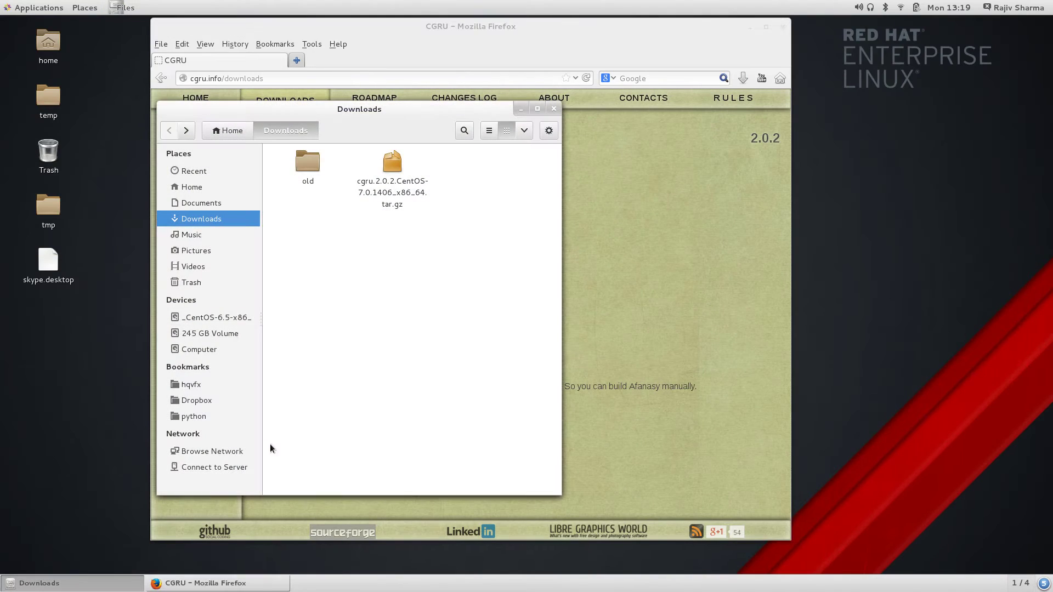
click(395, 162)
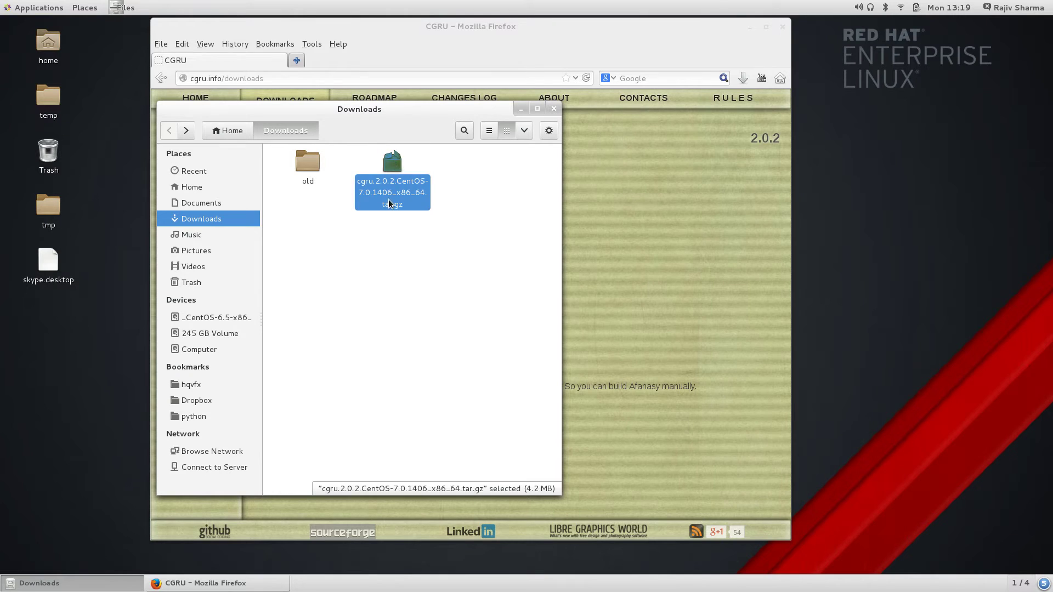
right_click(394, 163)
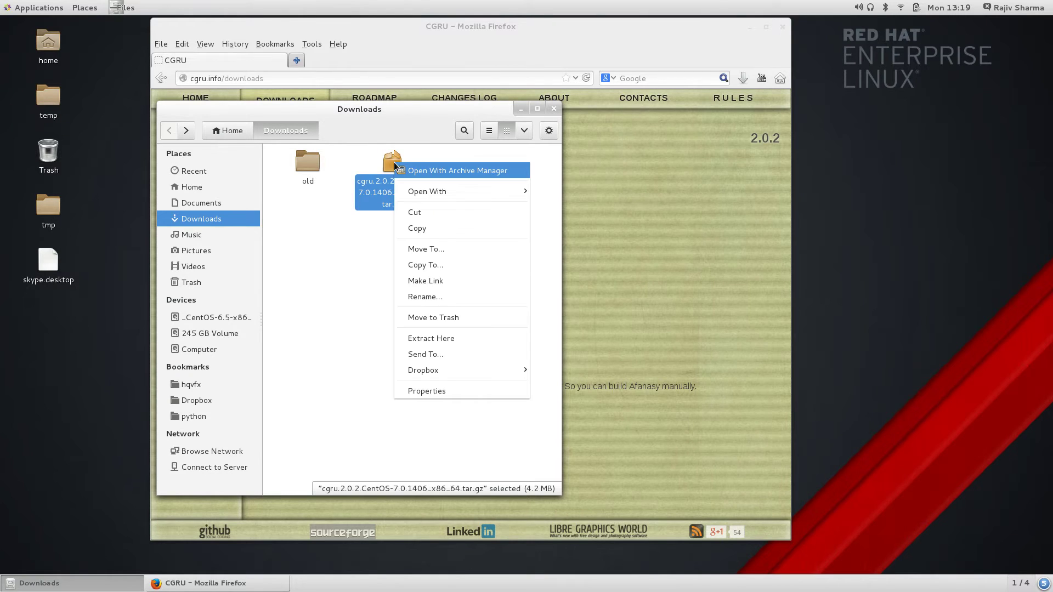
click(460, 339)
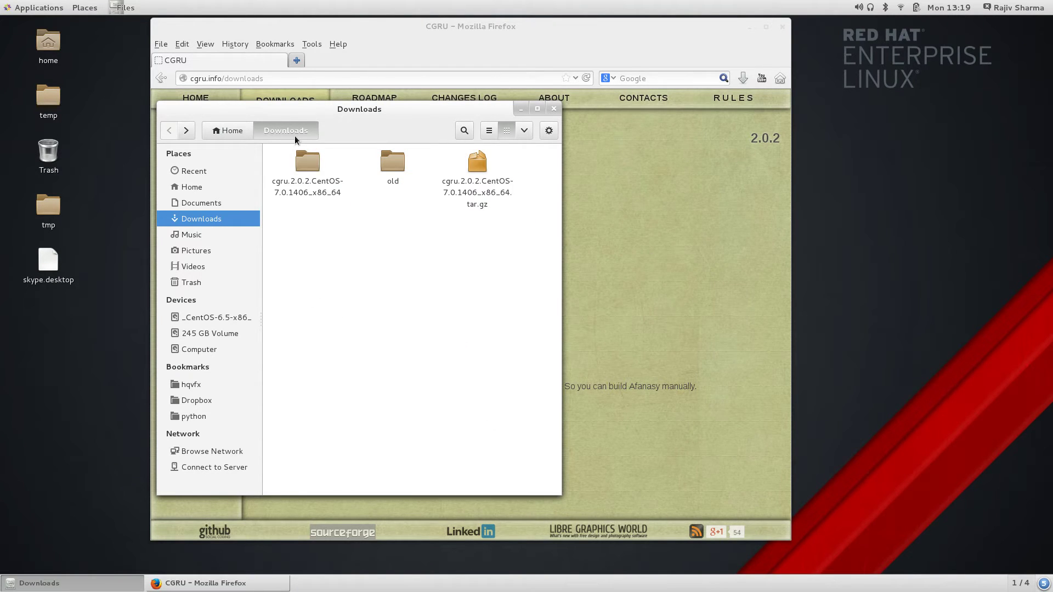
Step: Open the extracted cgru.2.0.2 folder and look over its rpm packages and .sh install scripts
double_click(303, 164)
drag(420, 111, 374, 76)
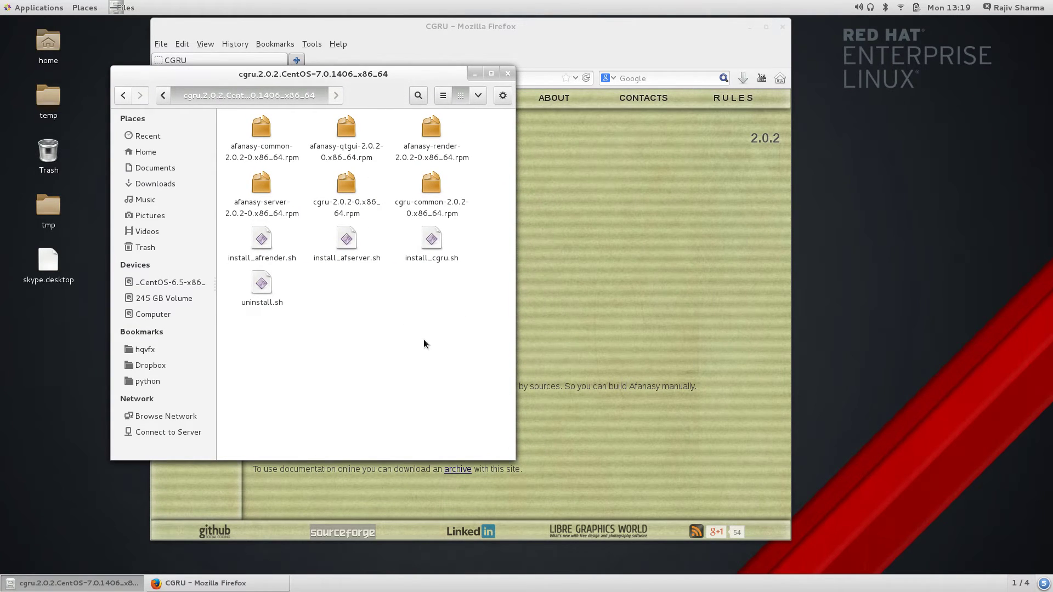
click(261, 129)
click(343, 130)
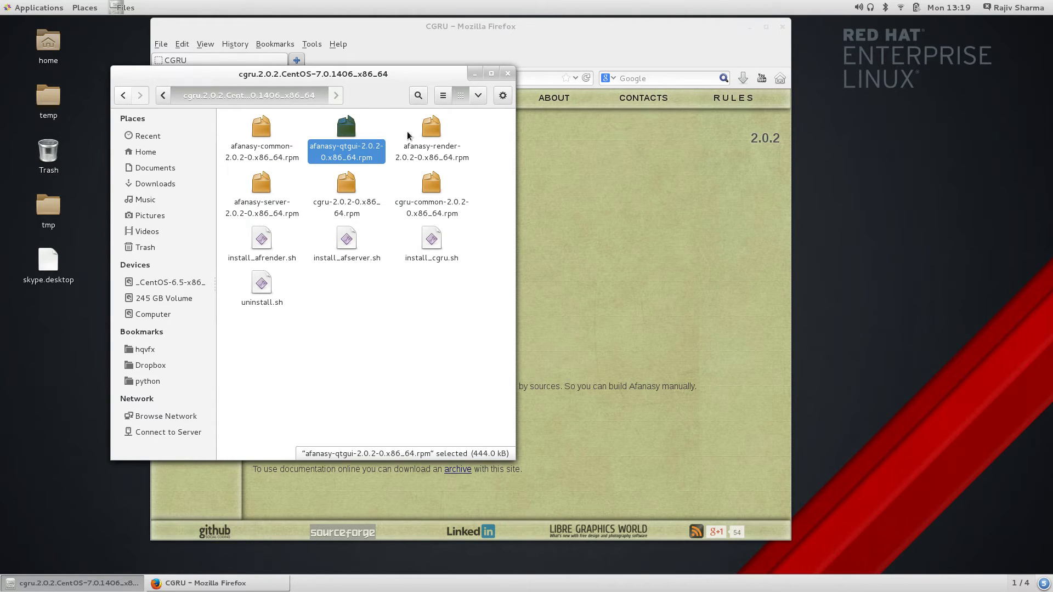
click(428, 133)
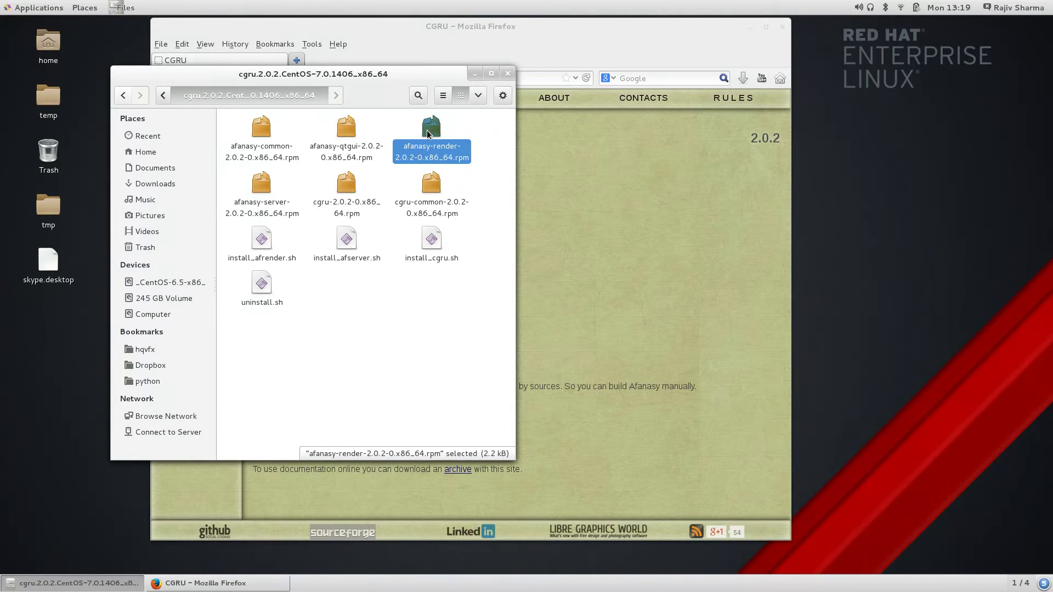
click(261, 183)
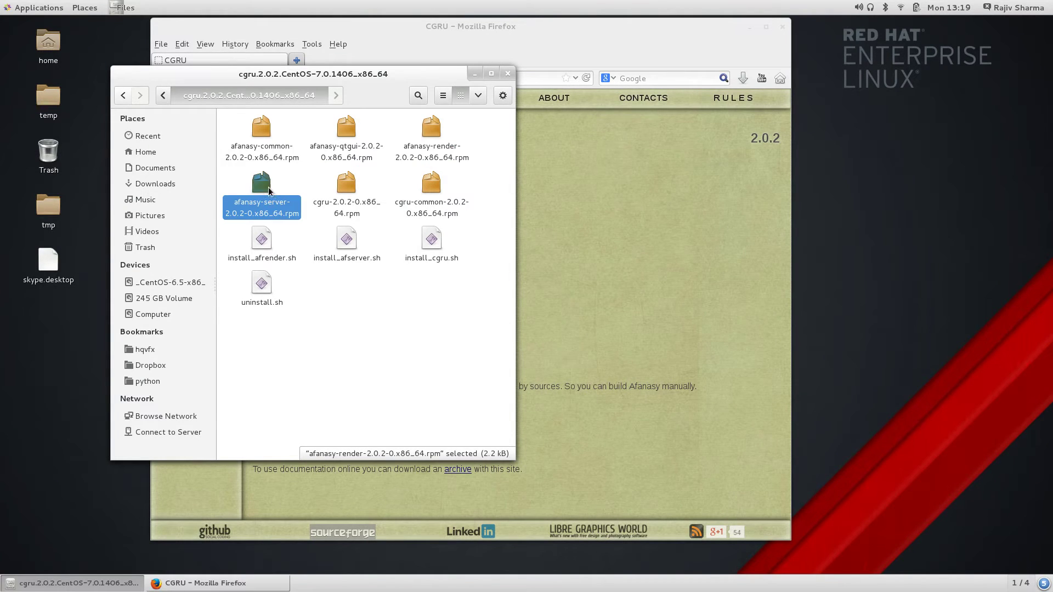
click(432, 331)
drag(468, 243, 165, 335)
click(327, 353)
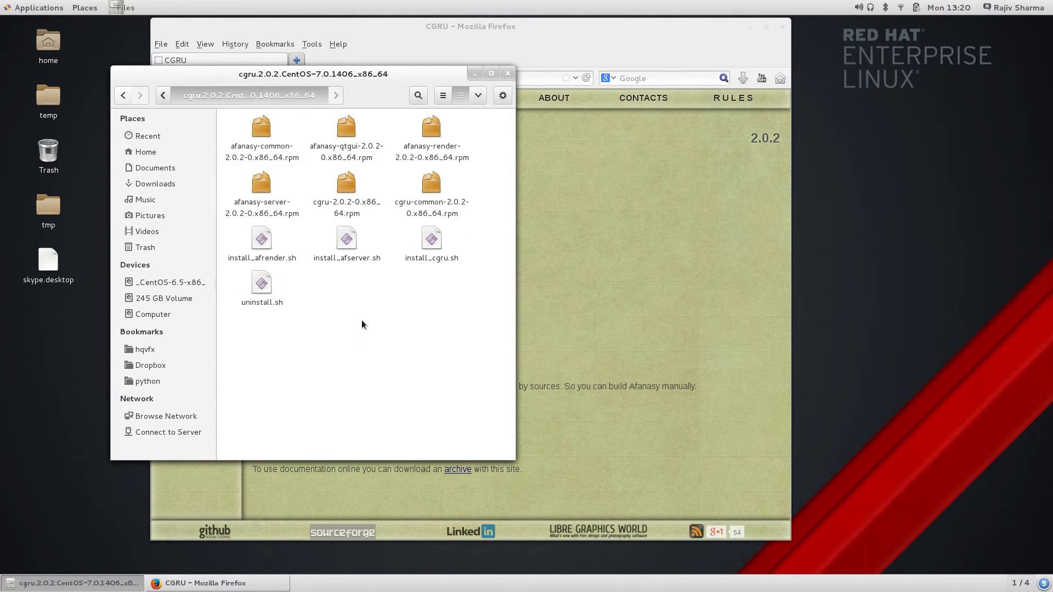
Step: Open a terminal in the extracted cgru folder, switch to root with su, and enlarge it
right_click(377, 311)
click(438, 341)
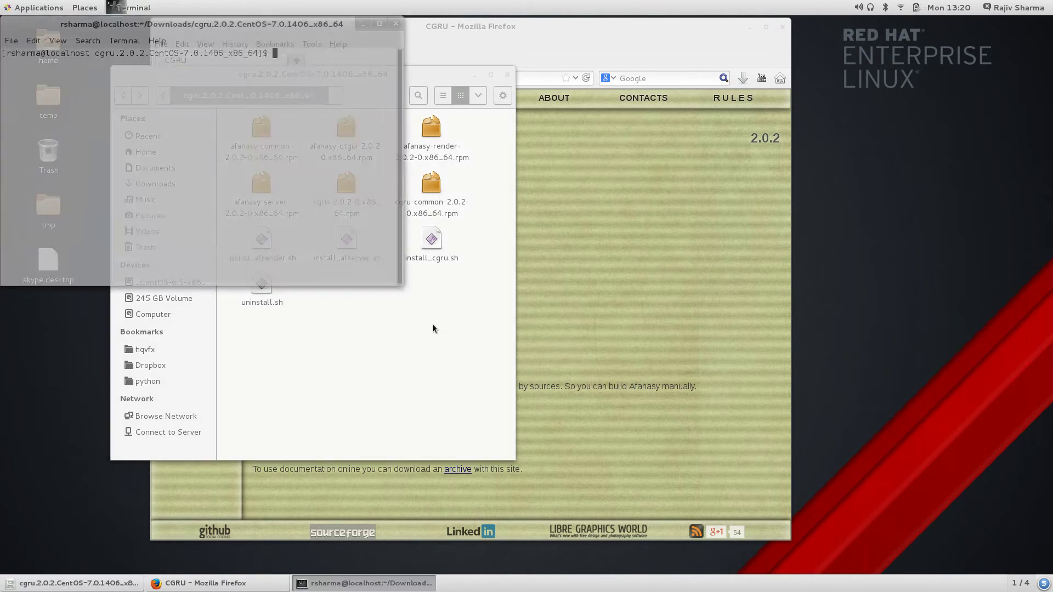
drag(278, 28, 789, 123)
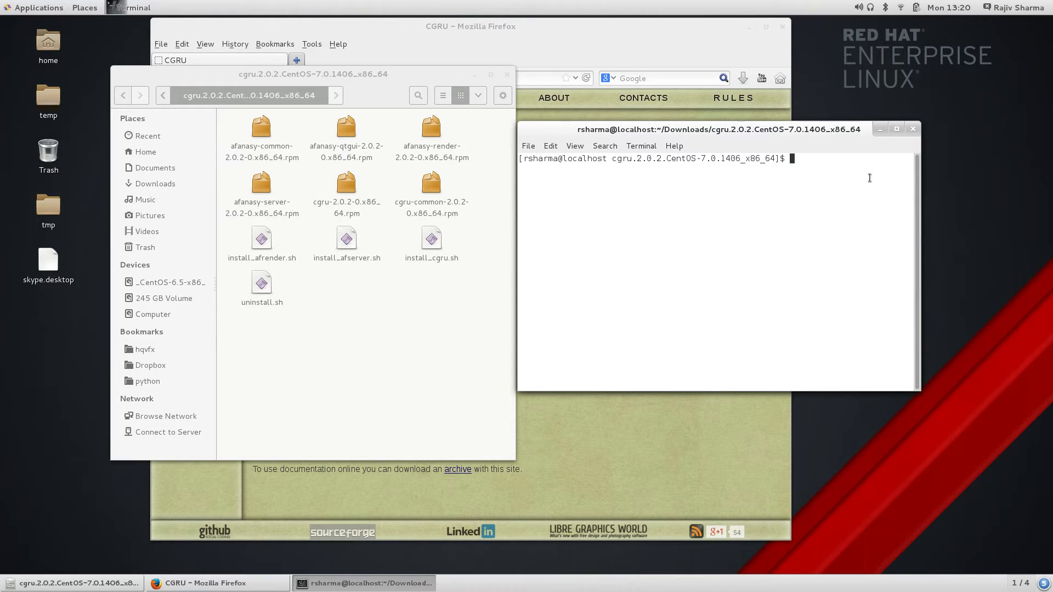
text(su)
key(Return)
key(Return)
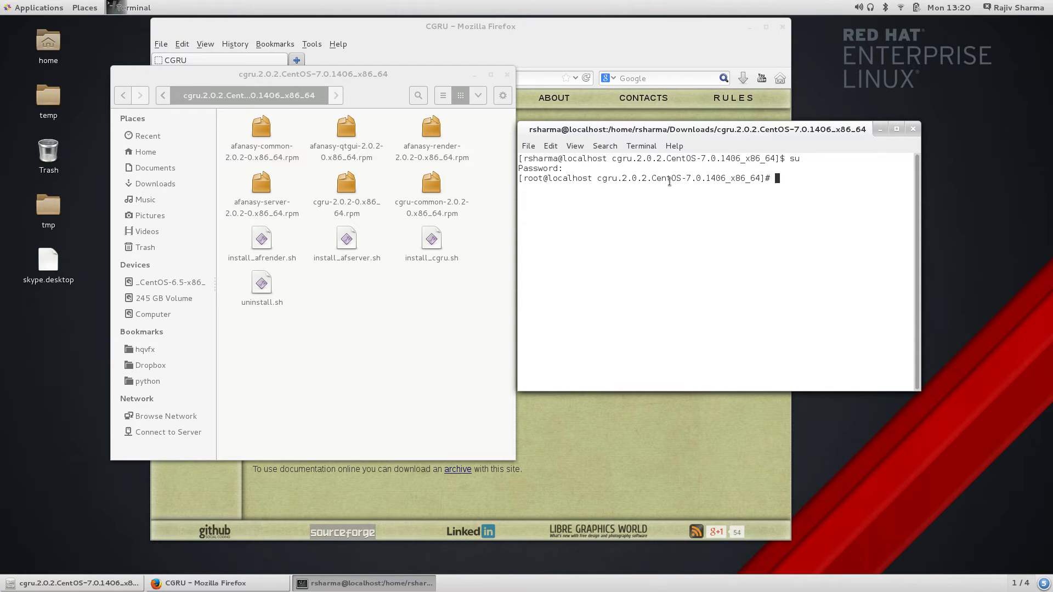
drag(916, 388, 1015, 441)
Step: Browse the existing /opt/cgru installation in a new Files window, then minimize it
click(85, 8)
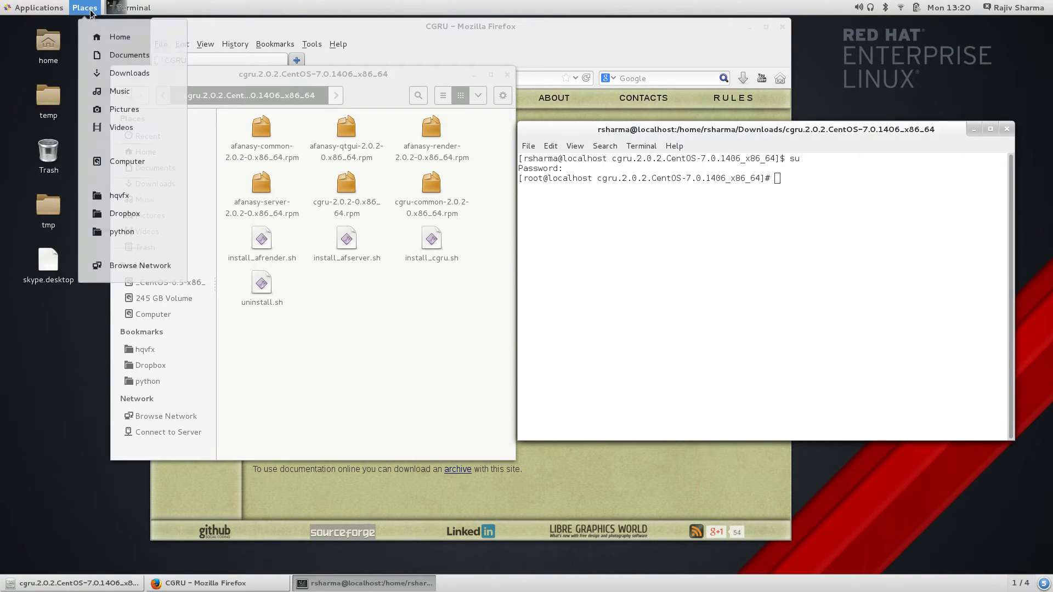
click(104, 38)
click(43, 263)
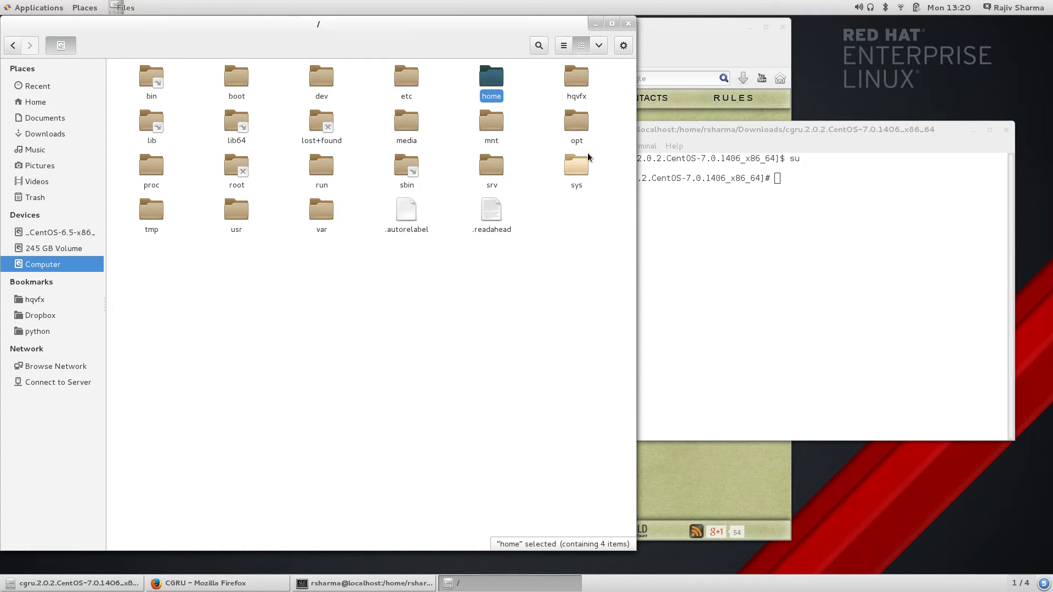
double_click(577, 126)
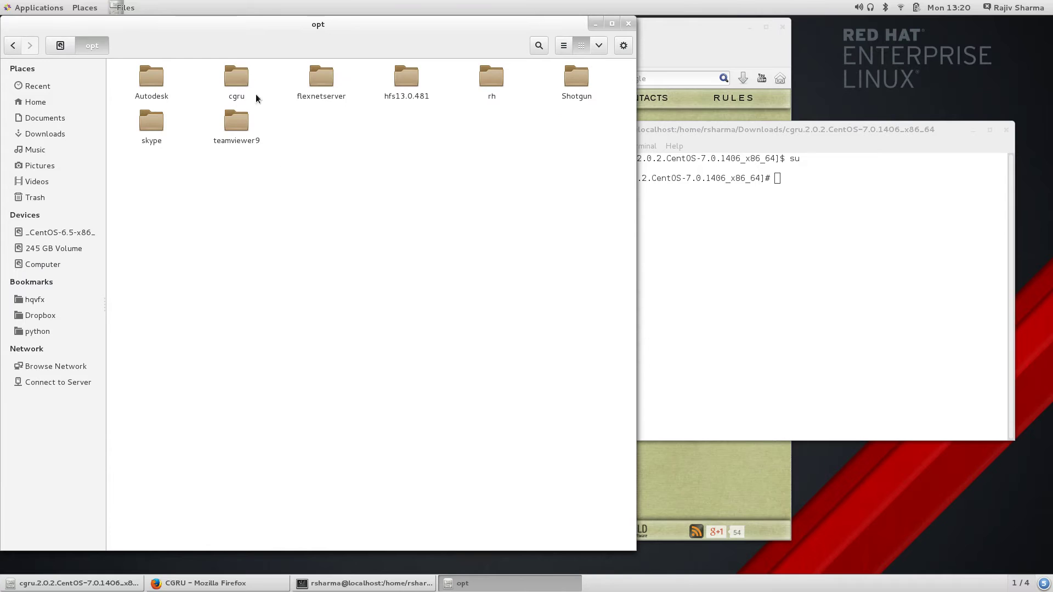
double_click(237, 79)
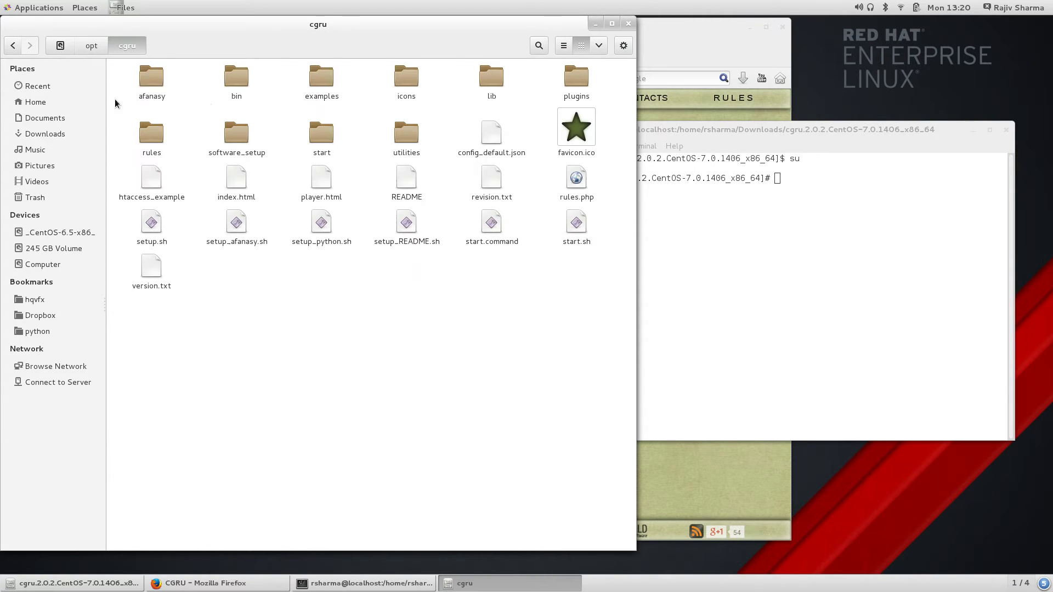
drag(589, 345, 142, 67)
click(595, 24)
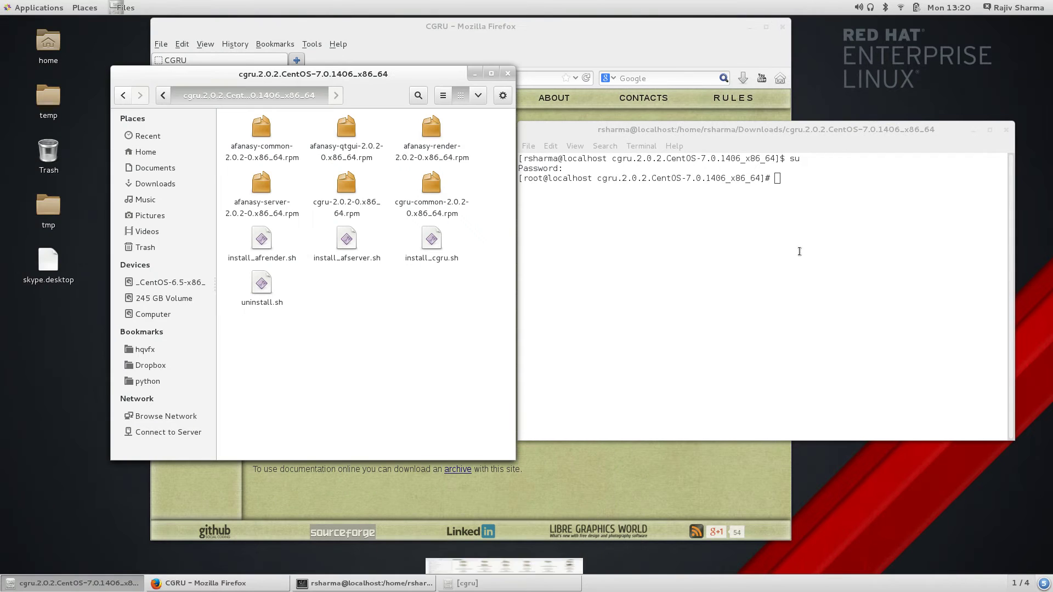
Step: Move the extracted folder window left and inspect install_afserver.sh and install_afrender.sh
click(835, 207)
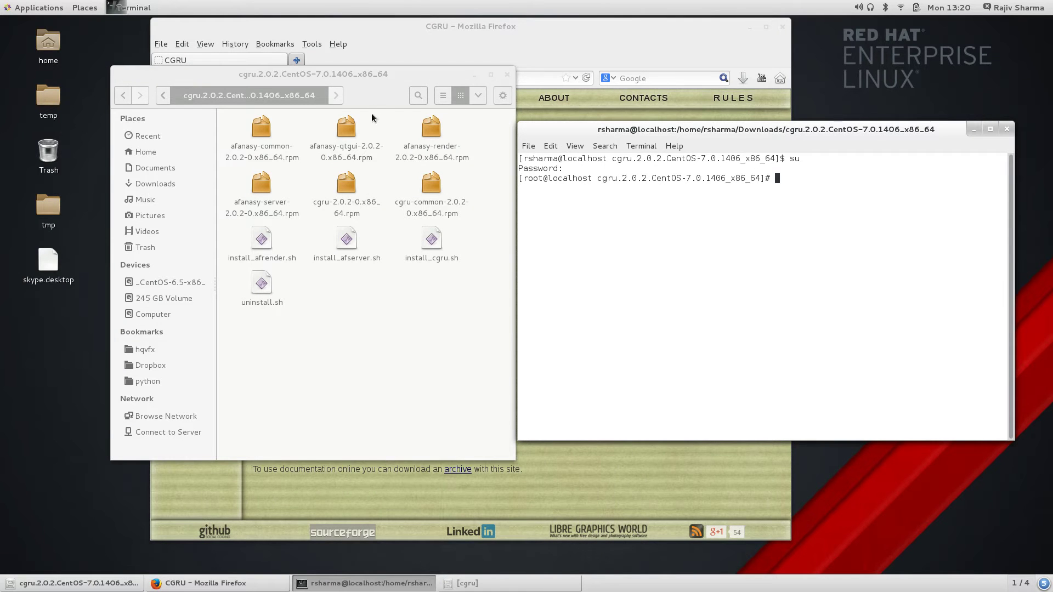
drag(373, 75, 320, 70)
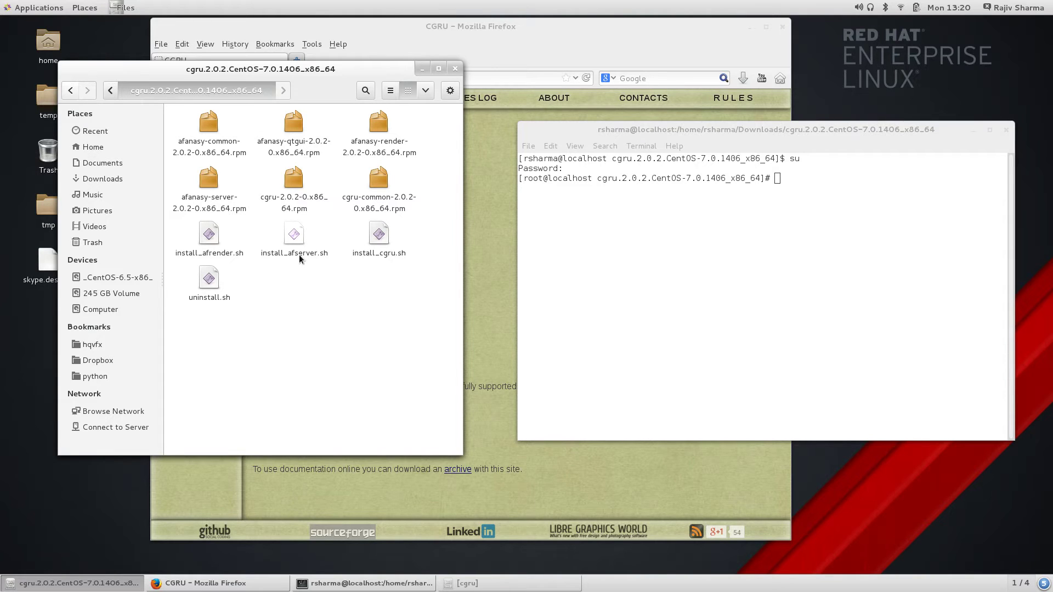
click(278, 254)
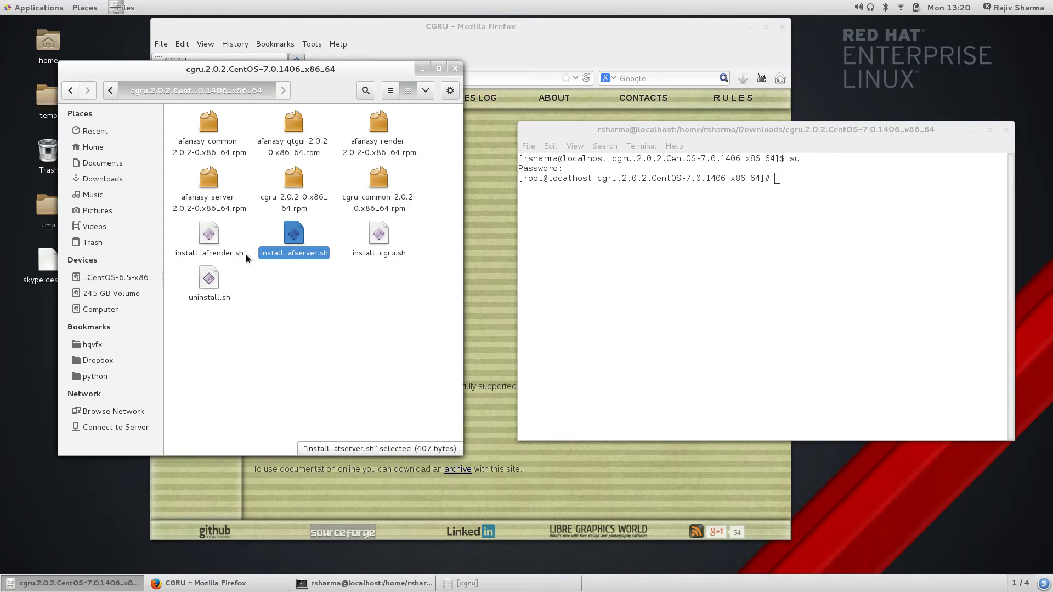
click(211, 248)
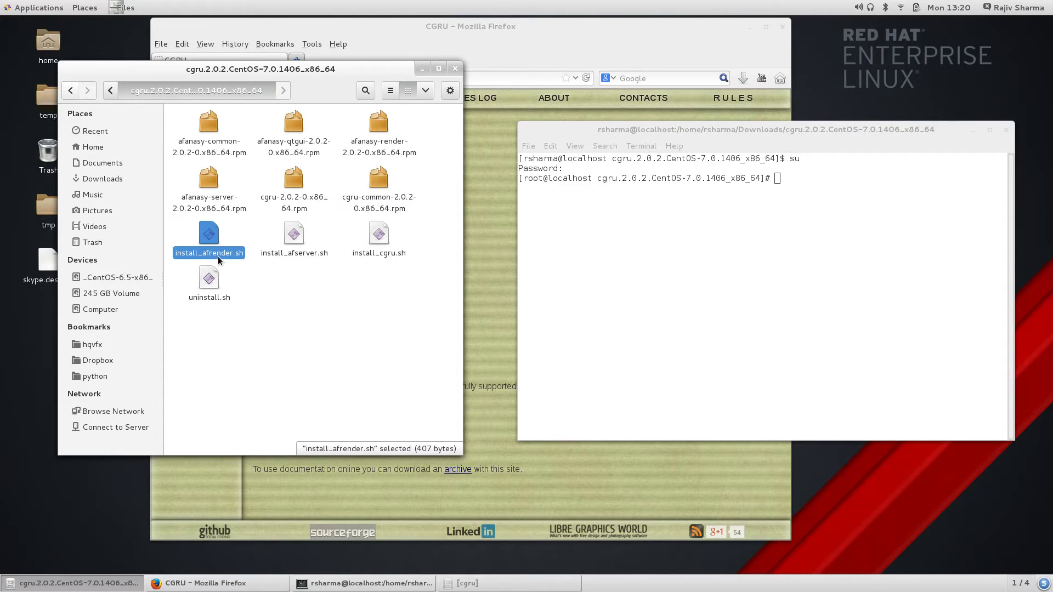
Step: Enter ./install_cgru.sh in the root terminal
click(380, 251)
click(817, 242)
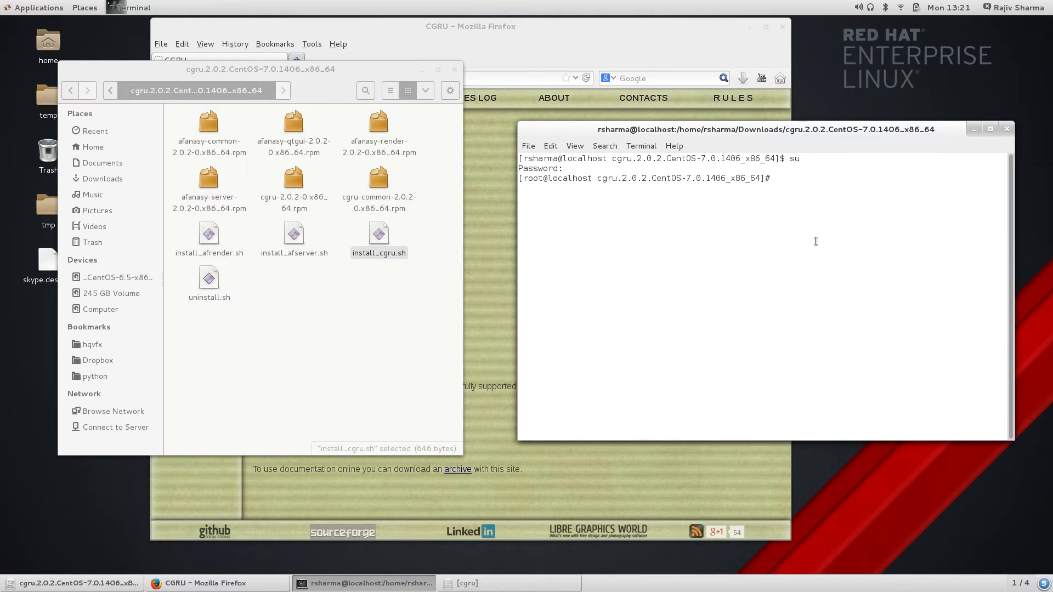
text(./install_cgru.sh)
Step: Check install_cgru.sh's permissions, then review the install output reporting all packages installed
right_click(380, 237)
click(440, 466)
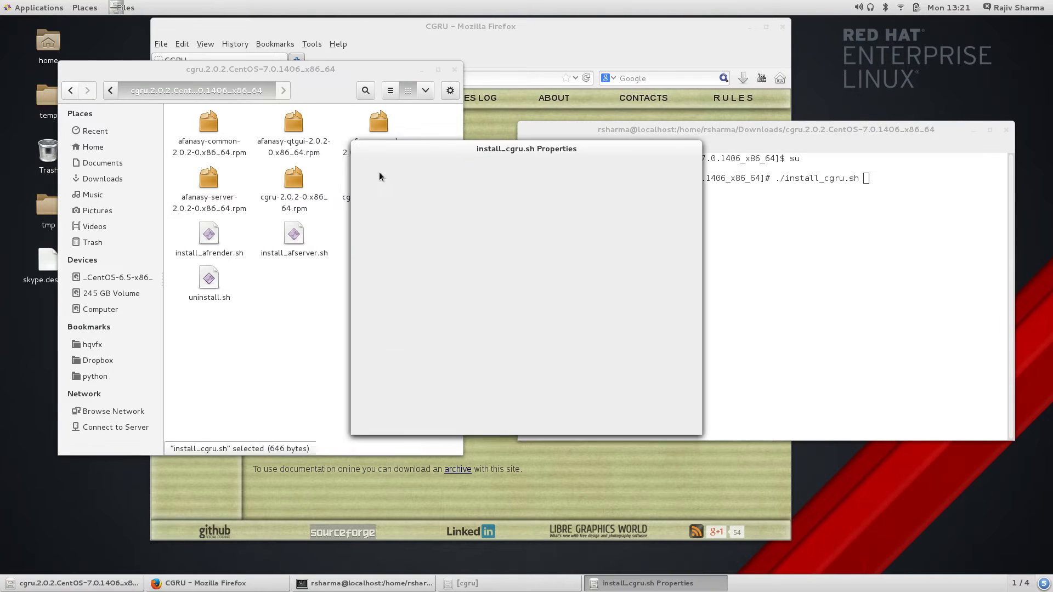
click(420, 177)
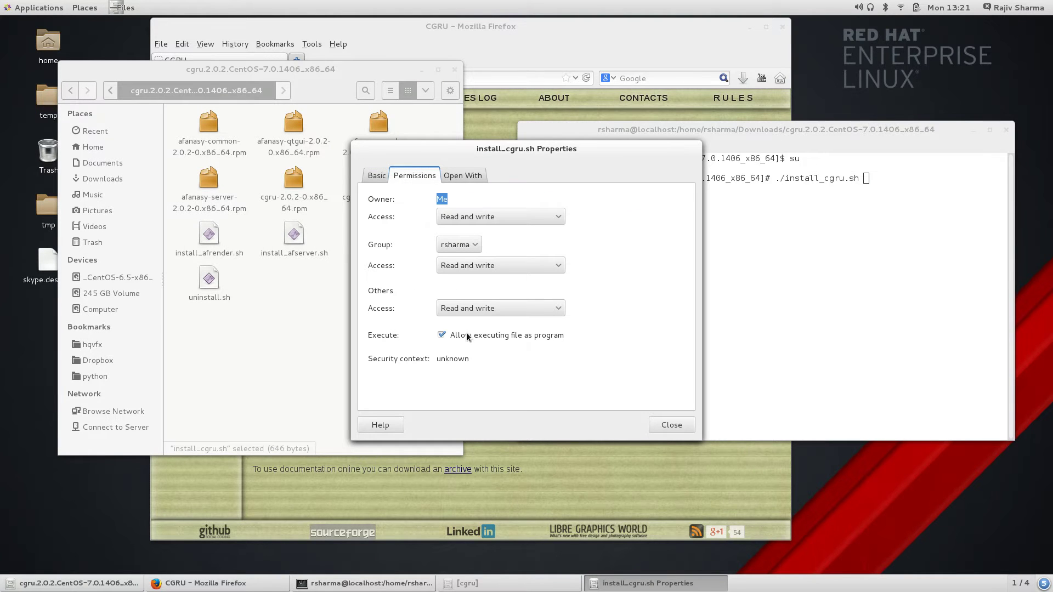
click(674, 426)
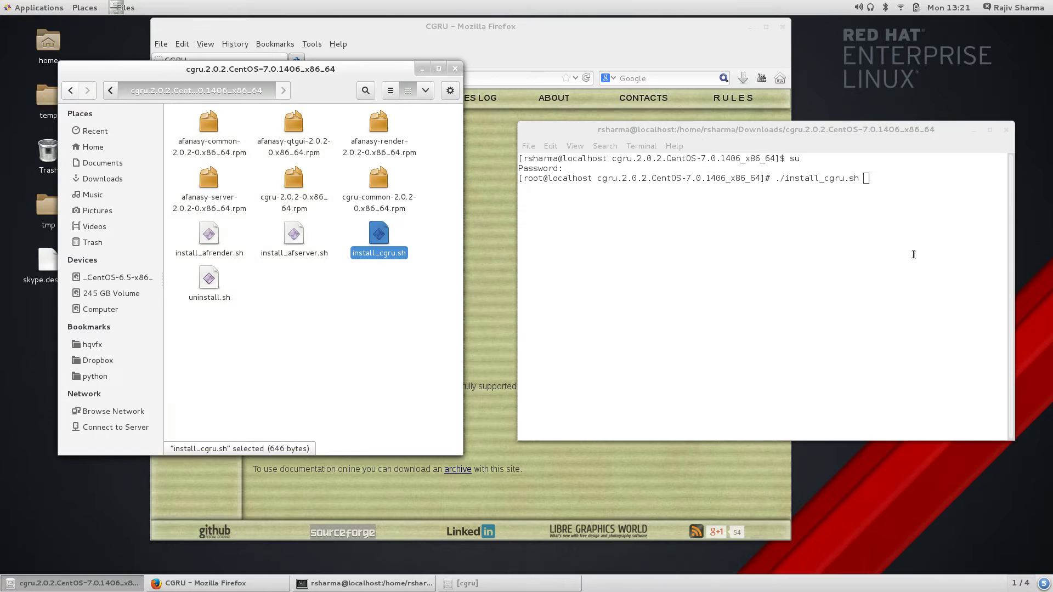
click(911, 253)
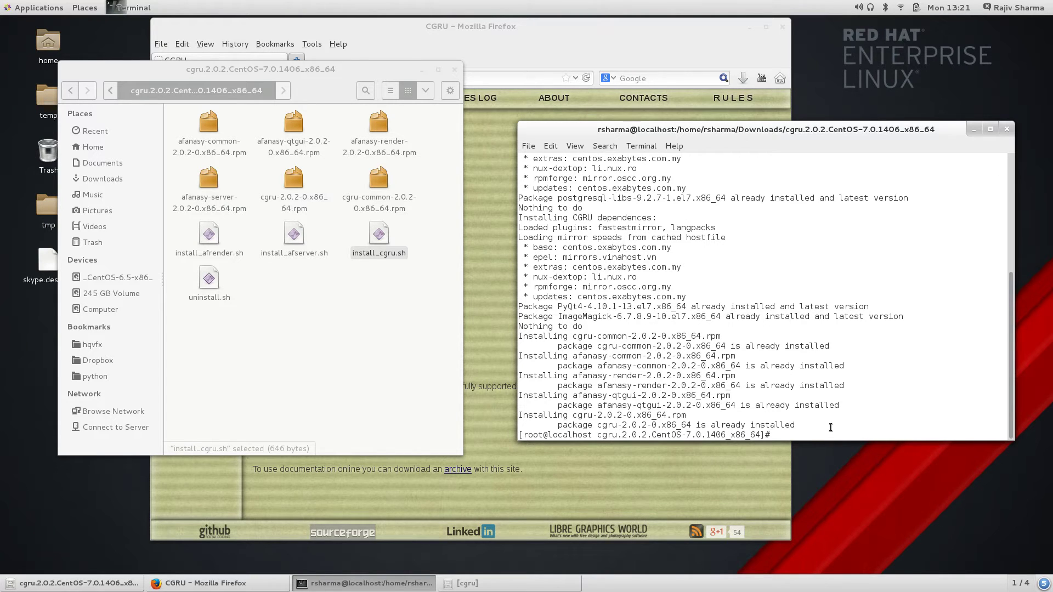
drag(830, 427, 693, 416)
click(693, 417)
Step: Close the terminal and the file manager, and minimize Firefox
click(1007, 132)
click(890, 311)
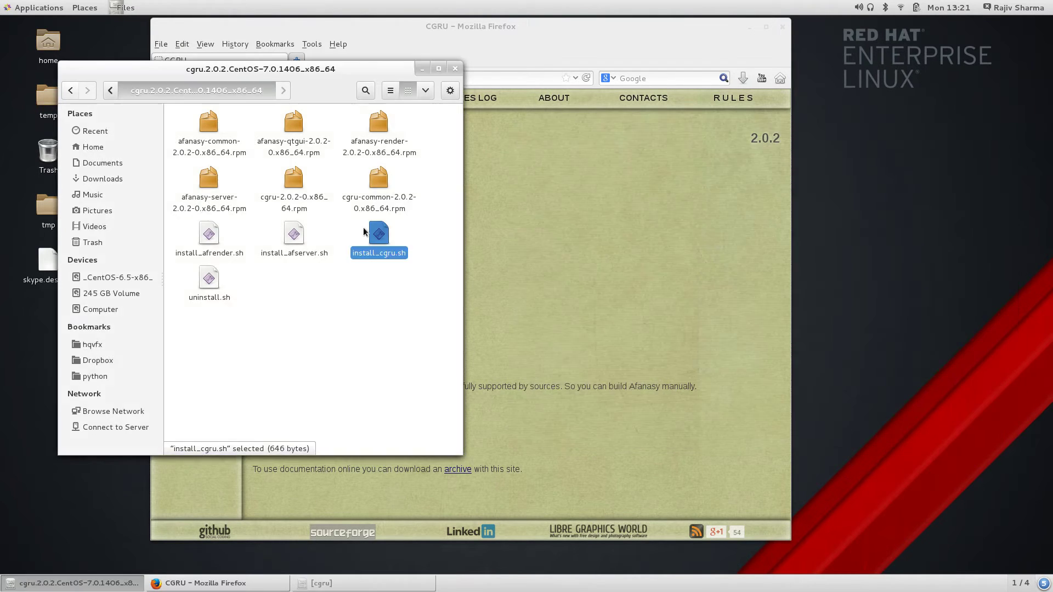
click(433, 339)
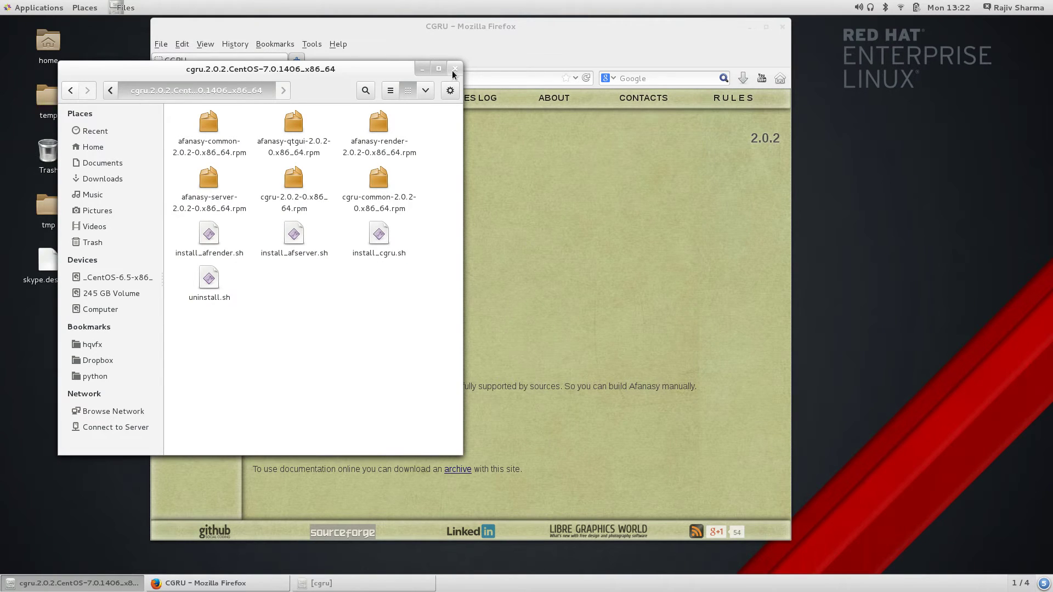
click(454, 68)
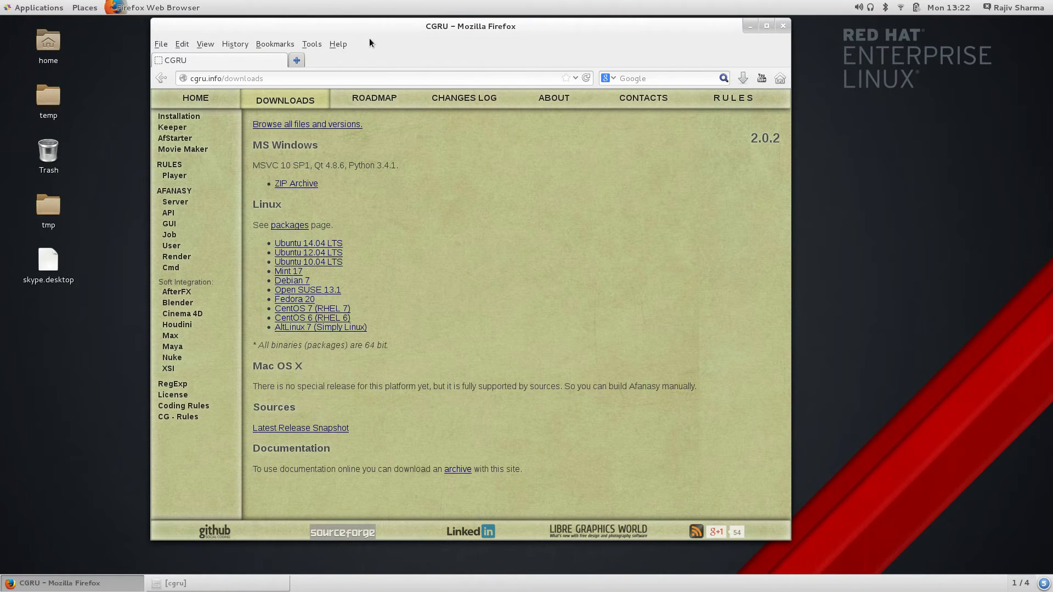
drag(373, 37, 359, 44)
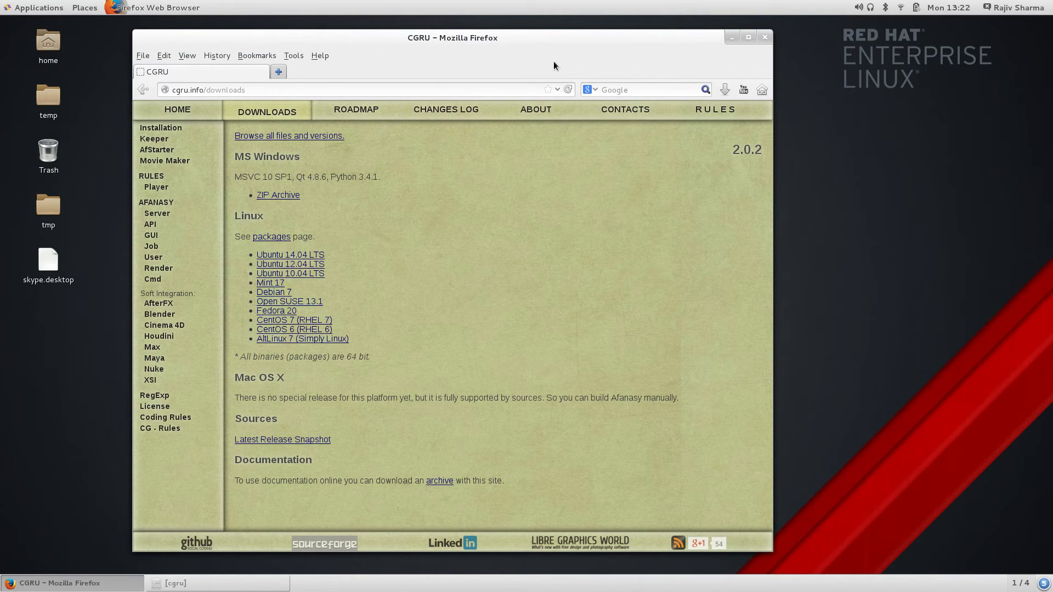
click(726, 40)
Step: Browse the Applications Graphics category, then bring up the message tray with the CGRU icon
click(42, 7)
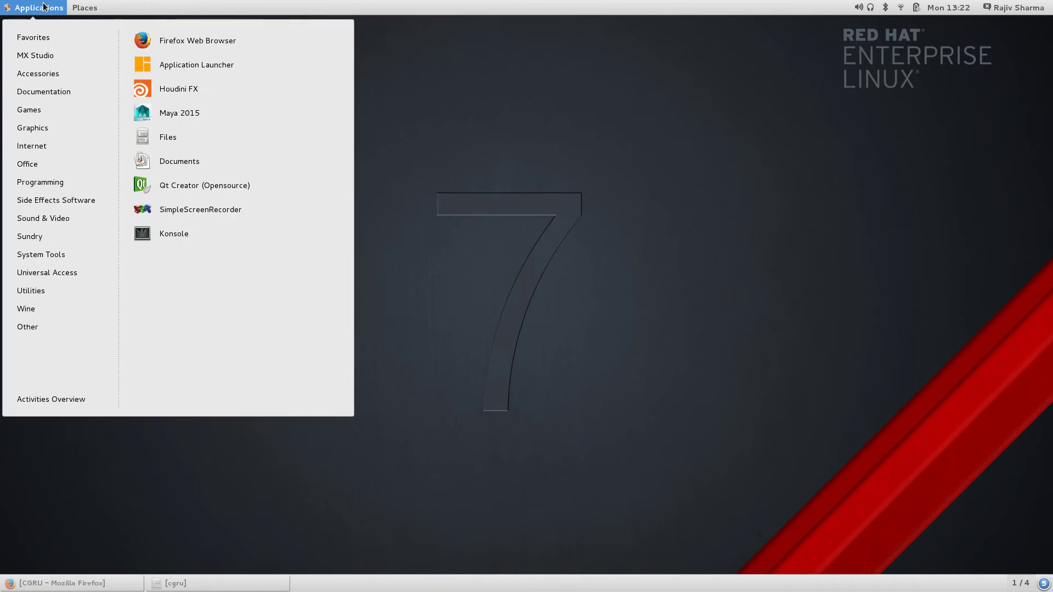
mouse_move(53, 127)
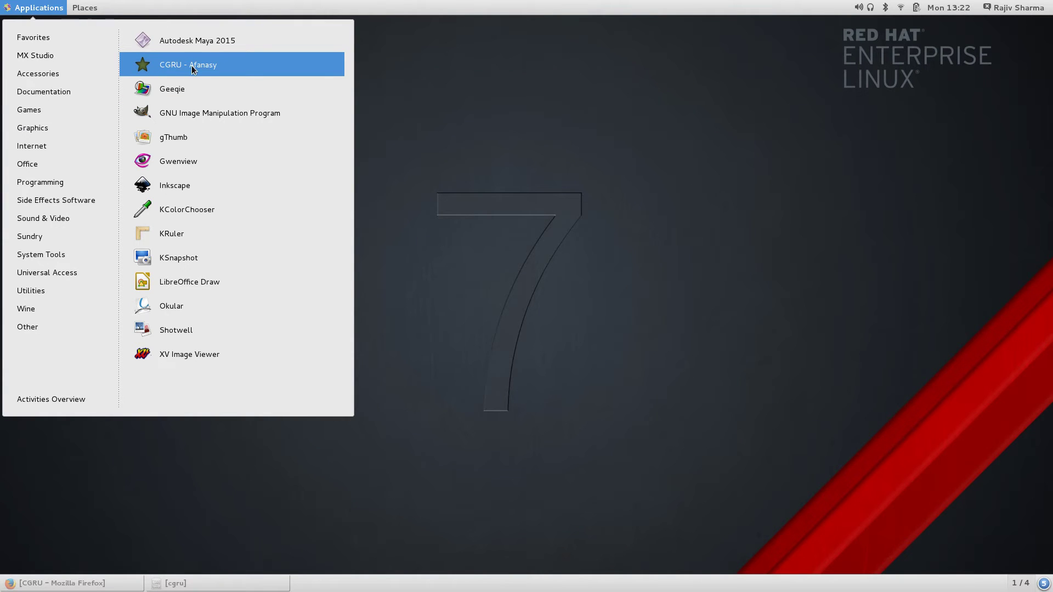
click(761, 314)
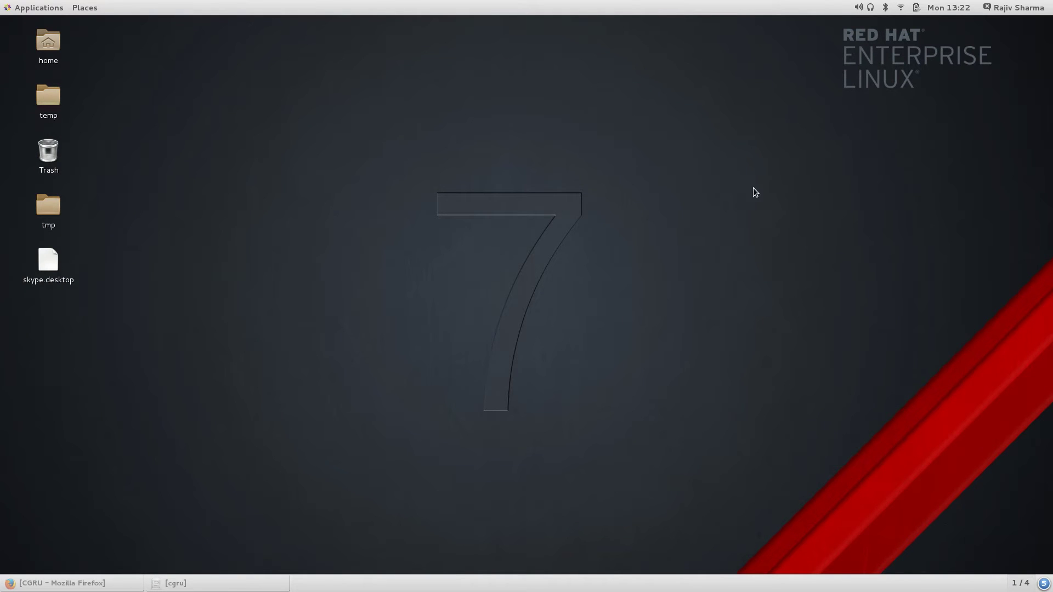
click(1045, 584)
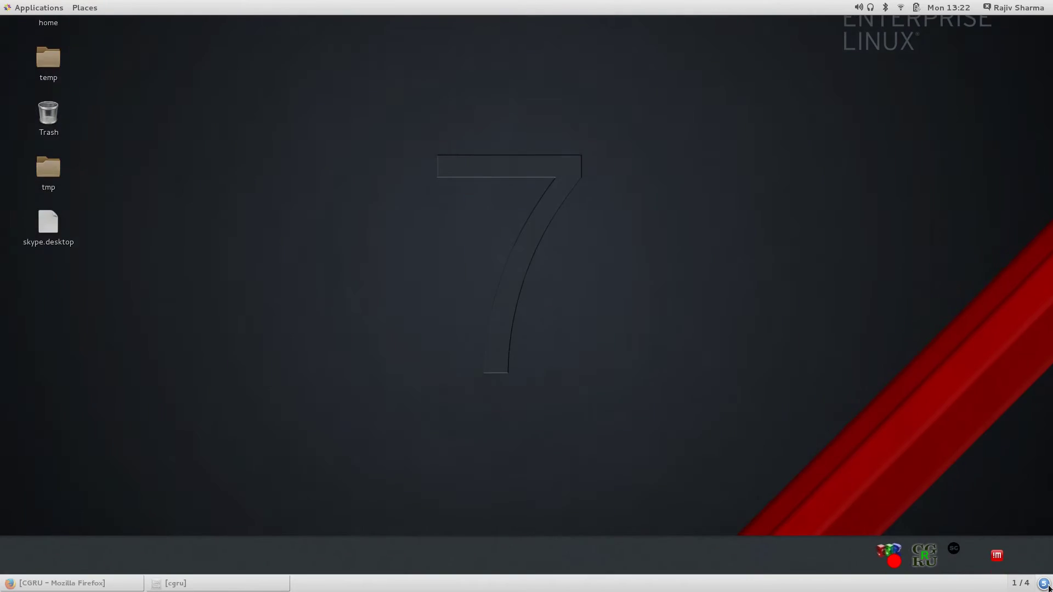
Step: Open Afanasy Starter via the CGRU tray's AFANASY > Submit Job..., close it, and reopen the tray
right_click(920, 554)
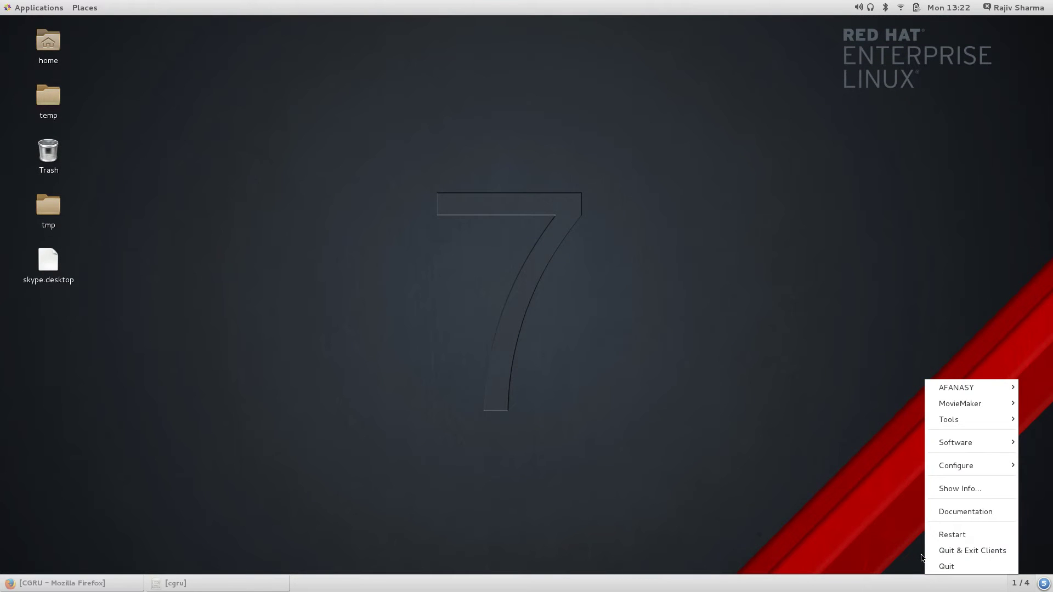
mouse_move(973, 388)
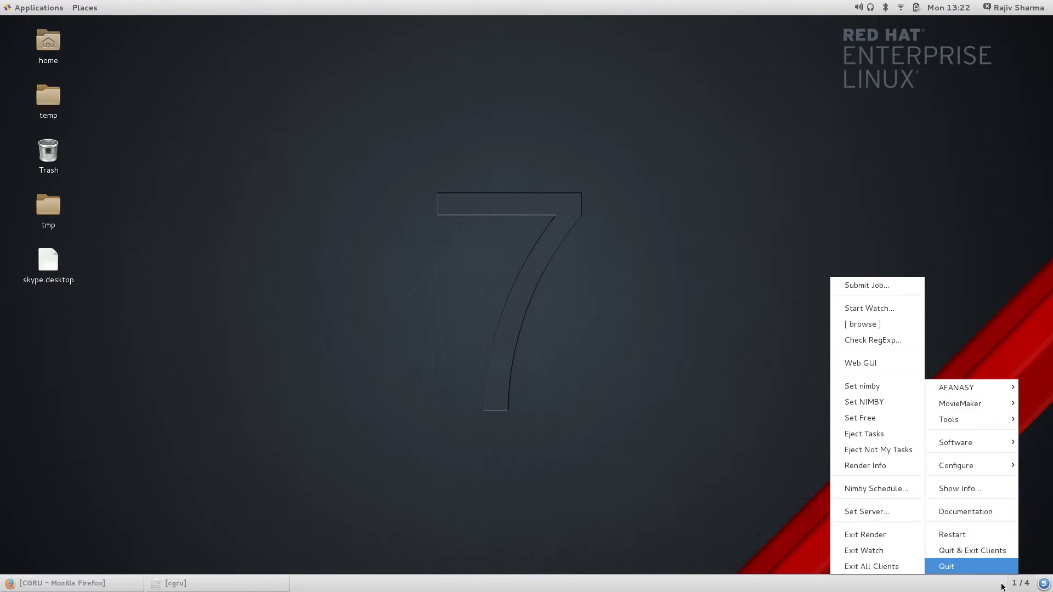
mouse_move(972, 419)
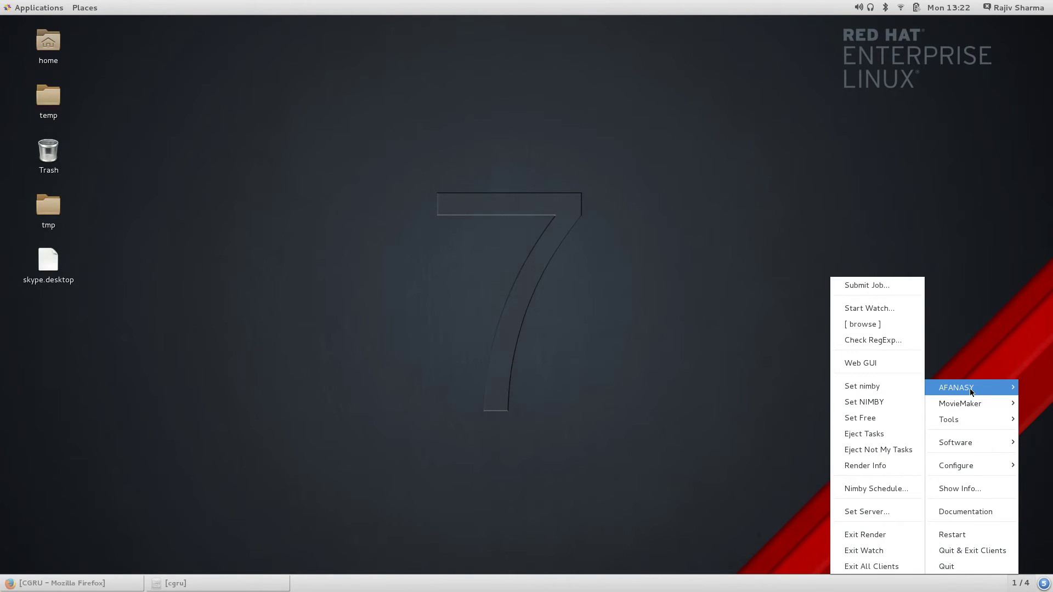
click(897, 286)
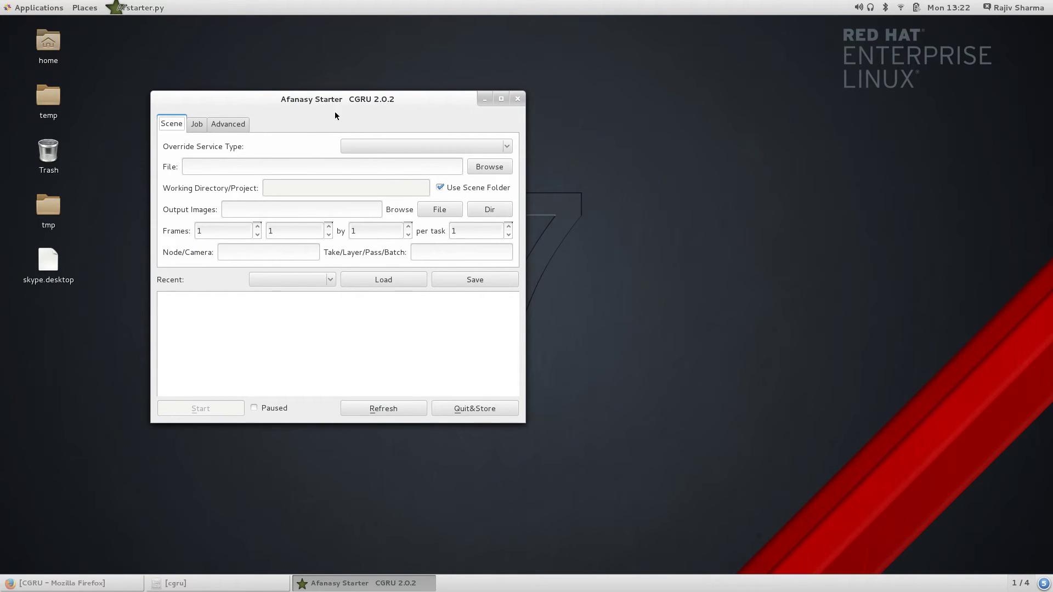
click(515, 100)
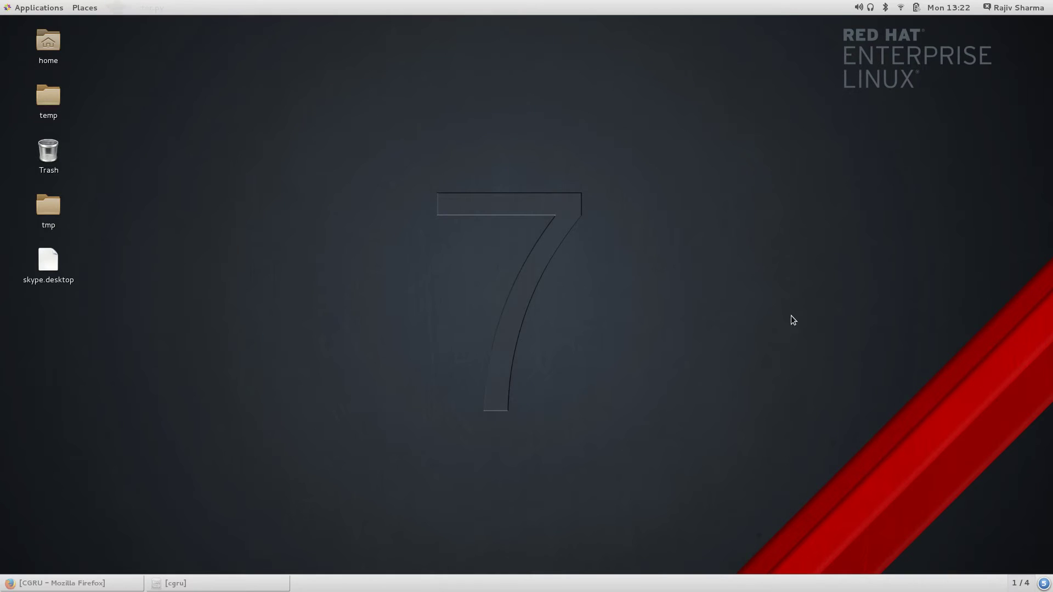
click(1044, 584)
right_click(921, 558)
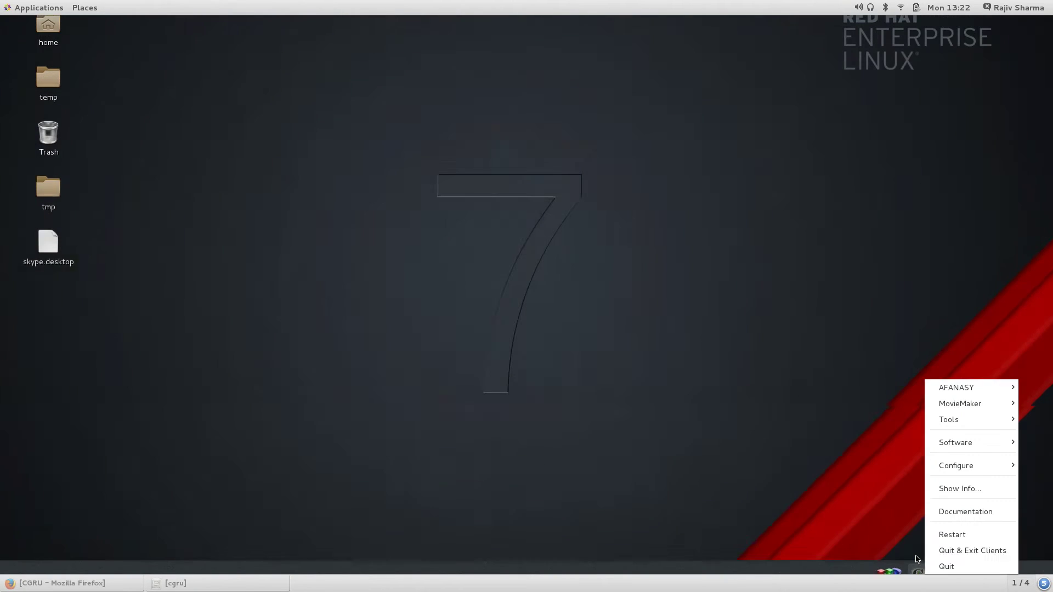
mouse_move(950, 387)
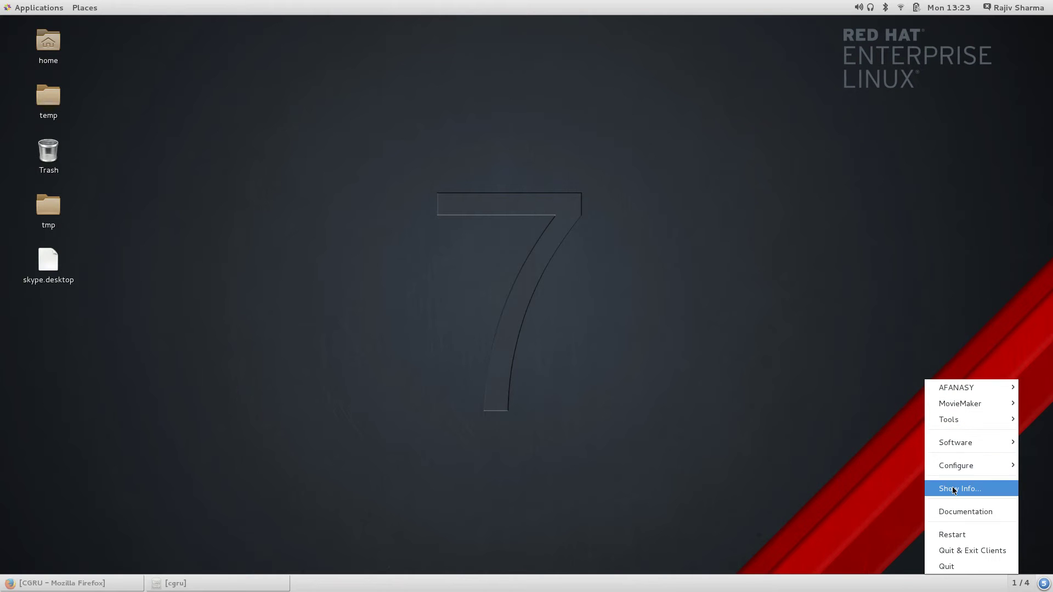
mouse_move(964, 464)
mouse_move(960, 443)
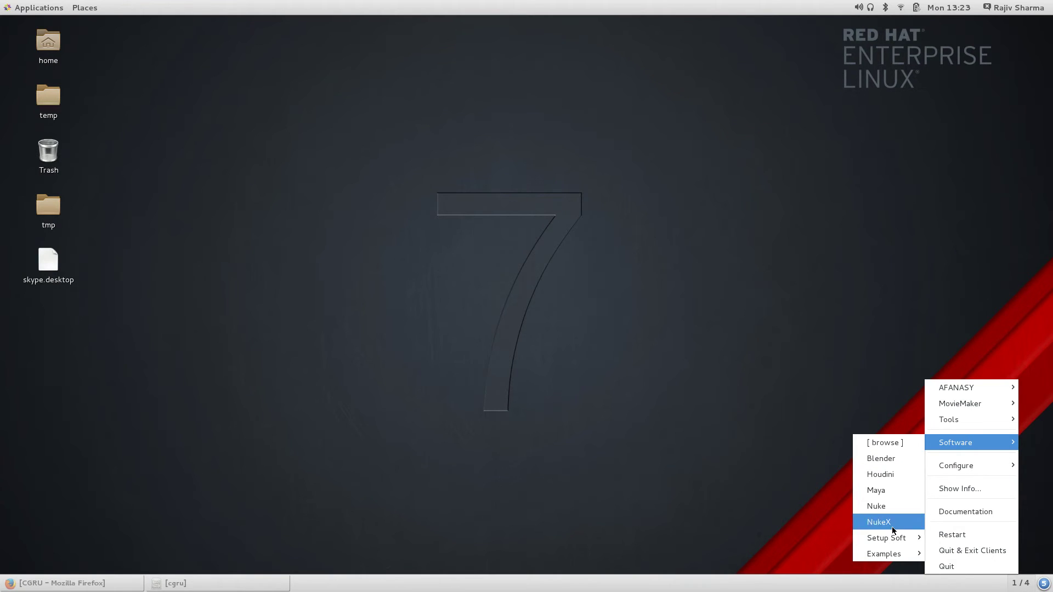
mouse_move(897, 538)
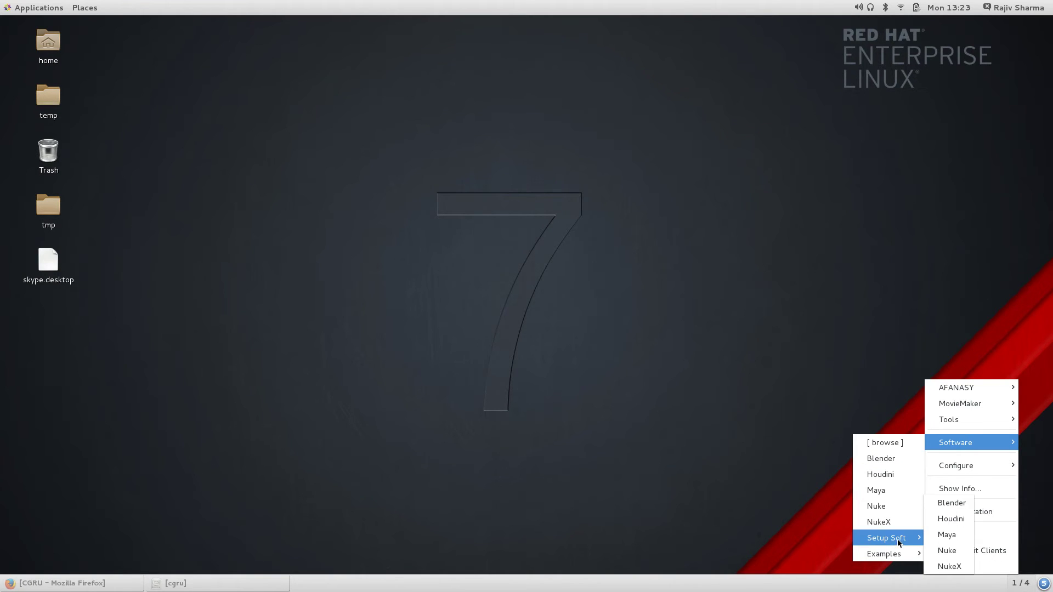
click(948, 504)
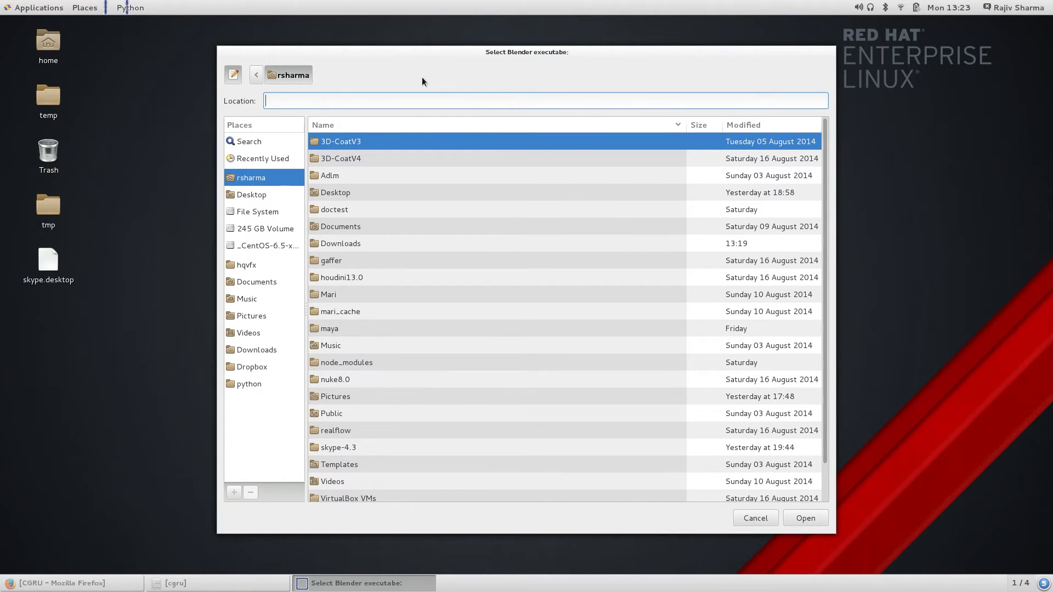
click(756, 518)
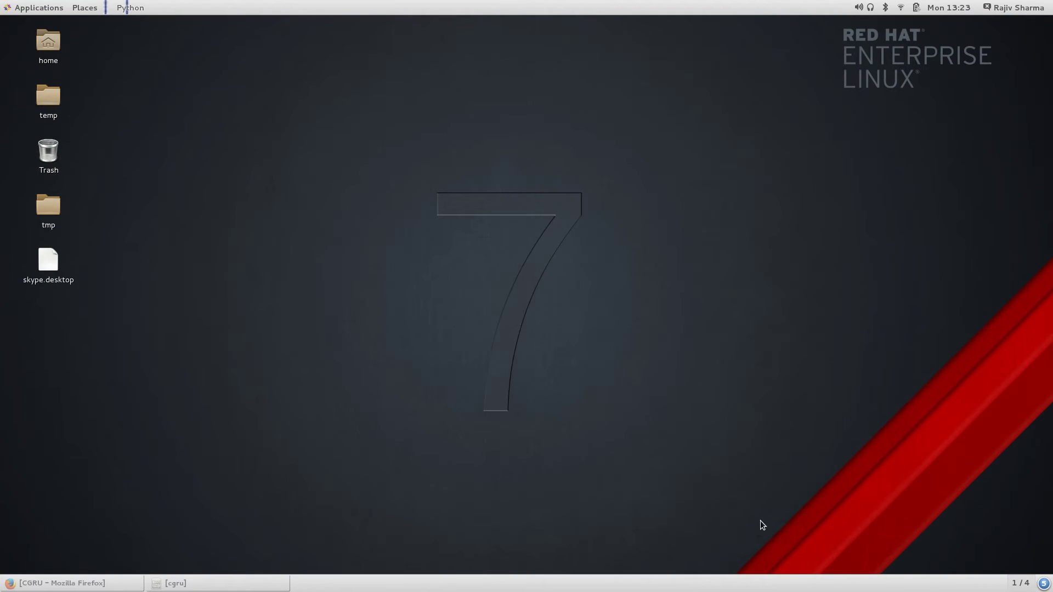
click(1020, 587)
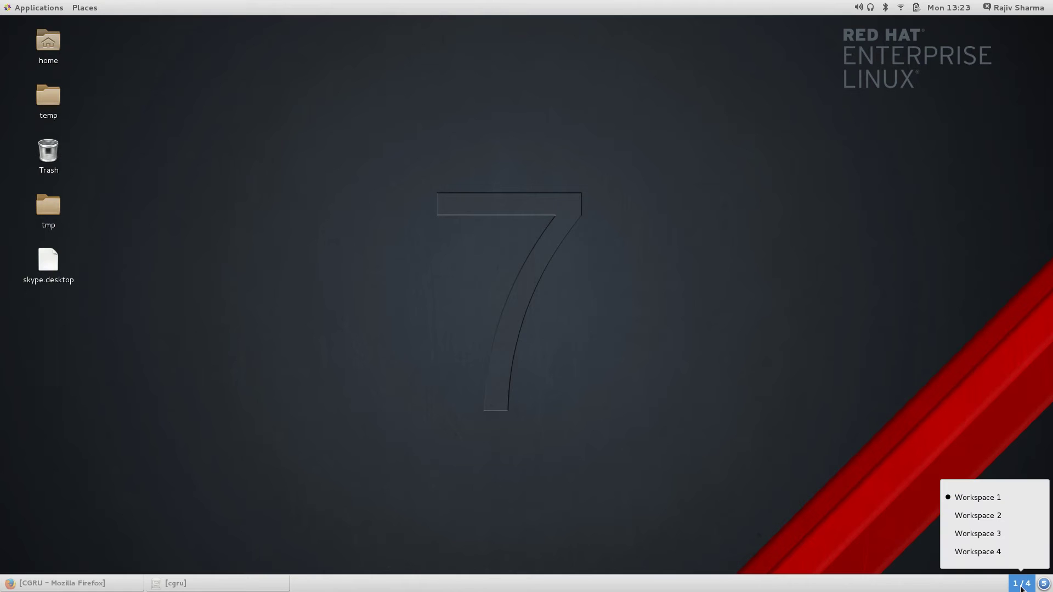
click(1043, 585)
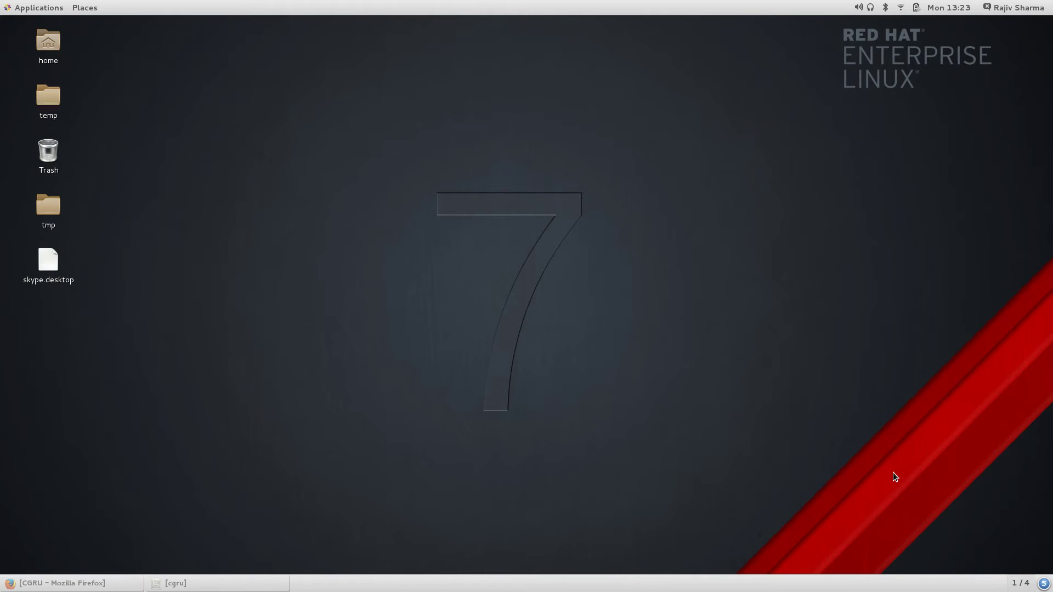
Step: Launch Blender 2.71 from the CGRU tray menu's Software > Setup Soft entry
click(1047, 585)
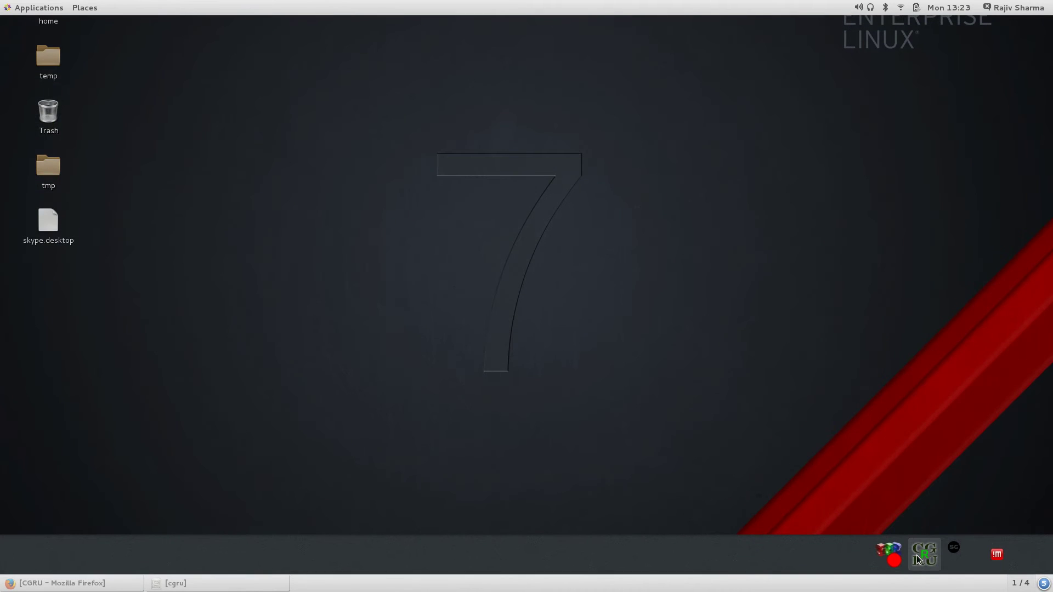
click(916, 555)
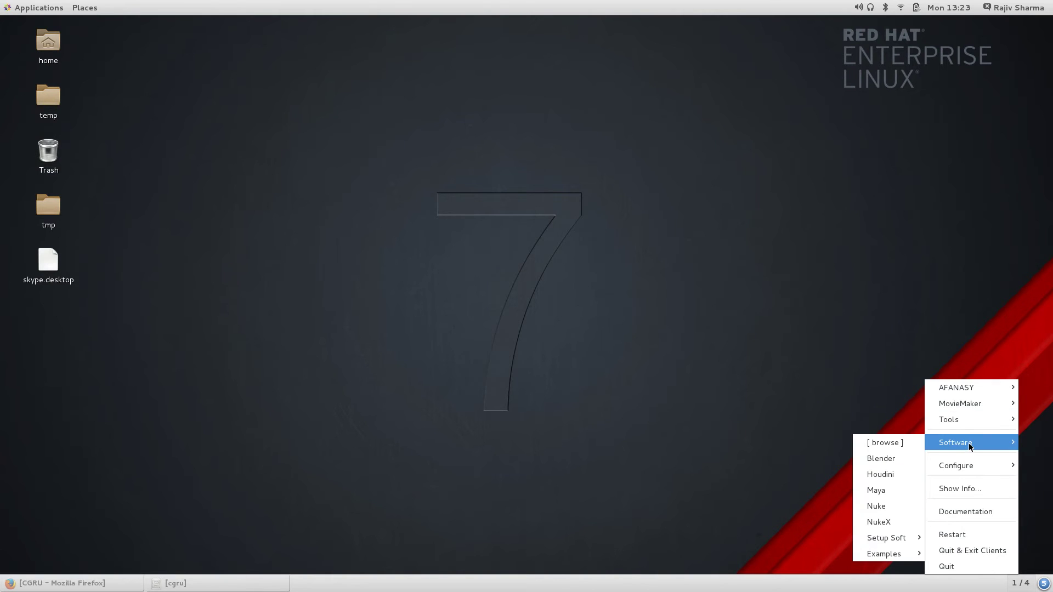
mouse_move(888, 542)
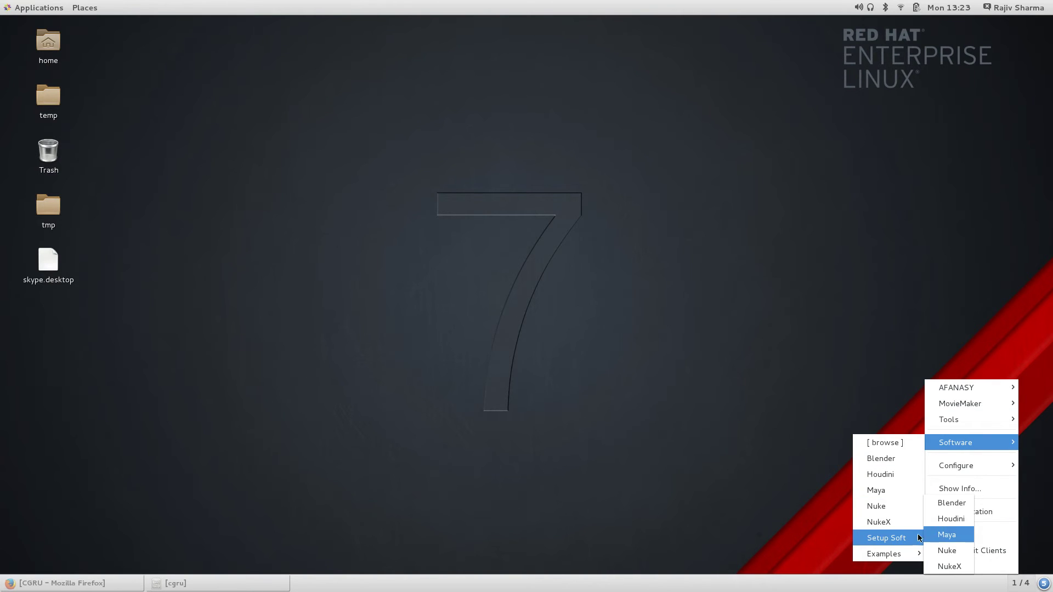
click(892, 462)
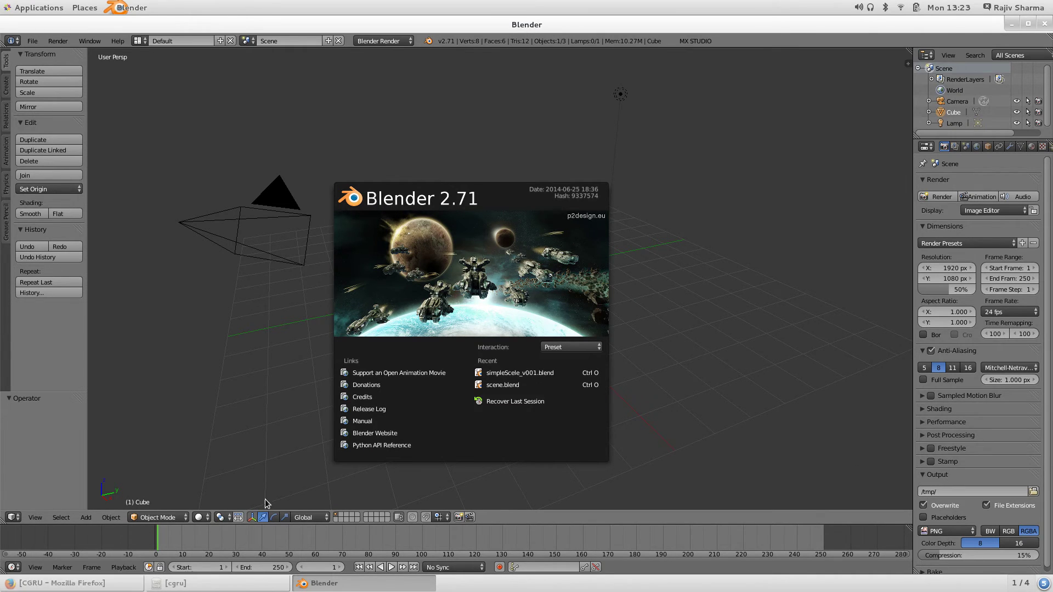
Step: Browse the Maya and Nuke integration pages in the CGRU documentation
click(52, 585)
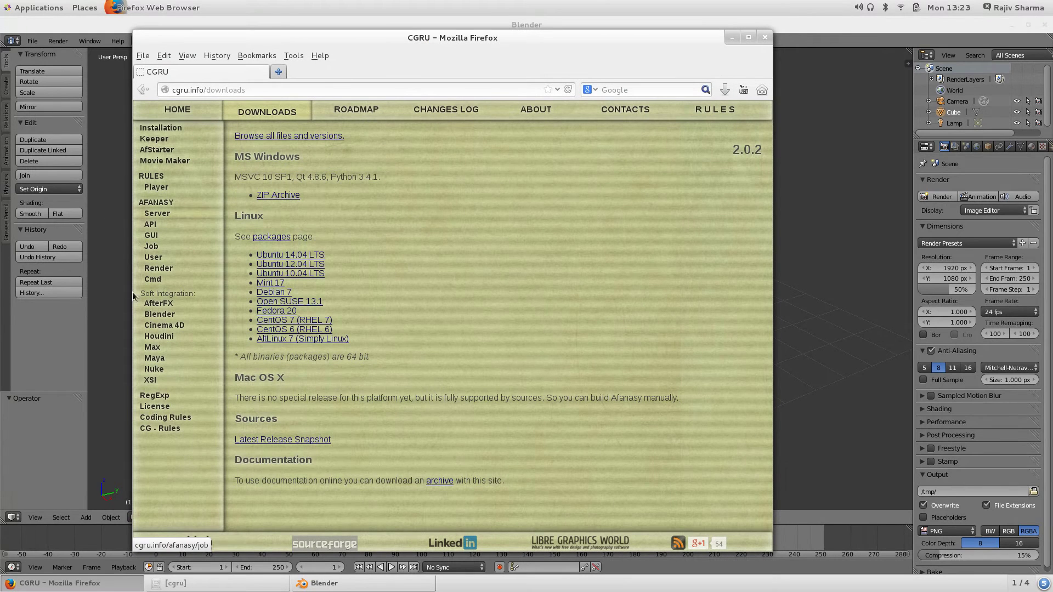
click(154, 358)
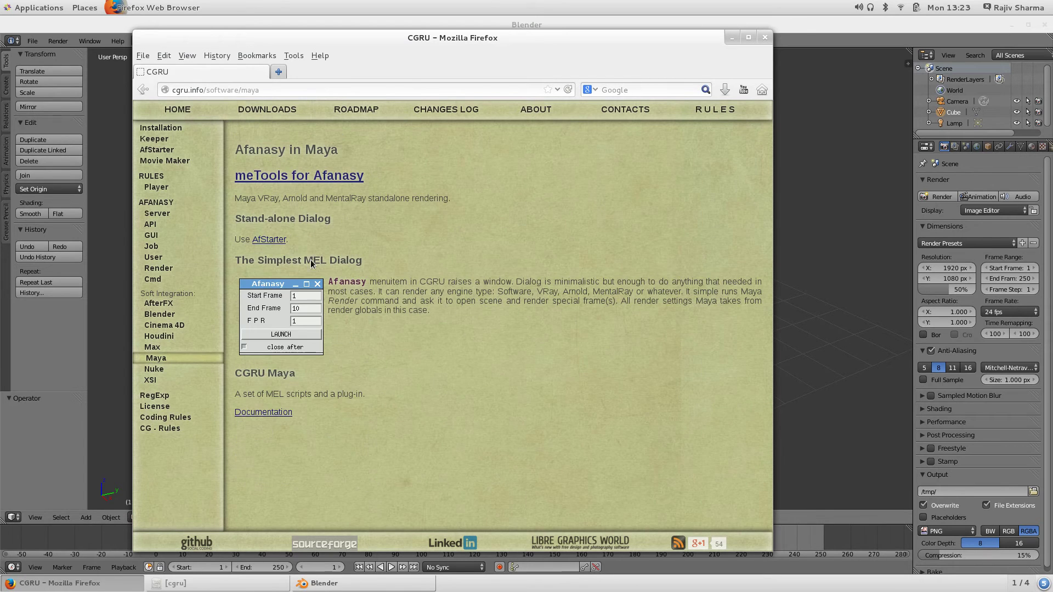
click(152, 371)
scroll(475, 277, down, 1)
scroll(476, 276, down, 3)
scroll(478, 272, up, 2)
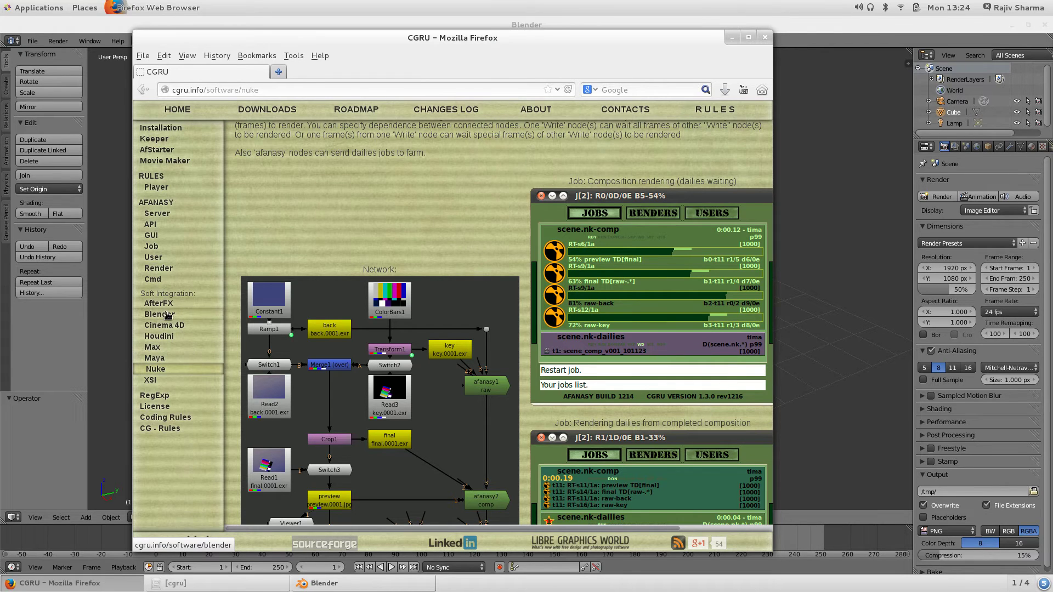
Step: Open the Houdini integration page and restore Firefox from full screen
click(159, 337)
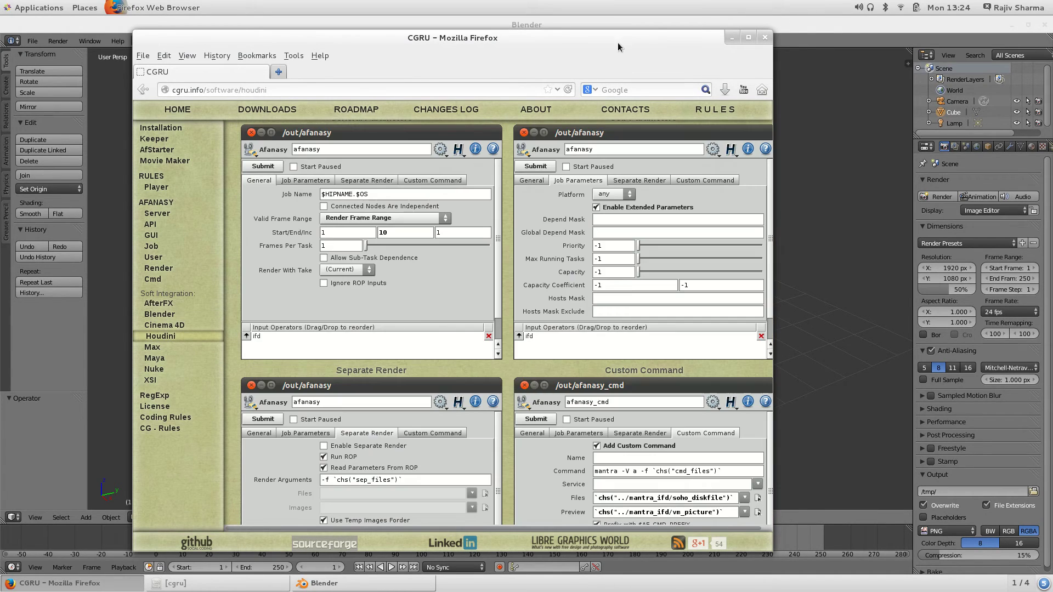
double_click(617, 46)
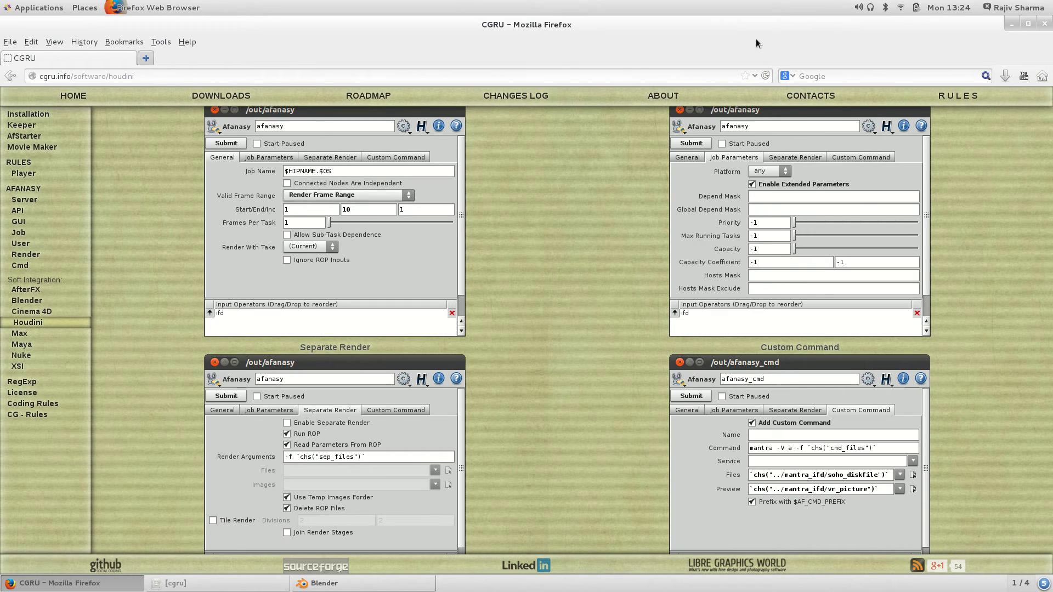
double_click(754, 23)
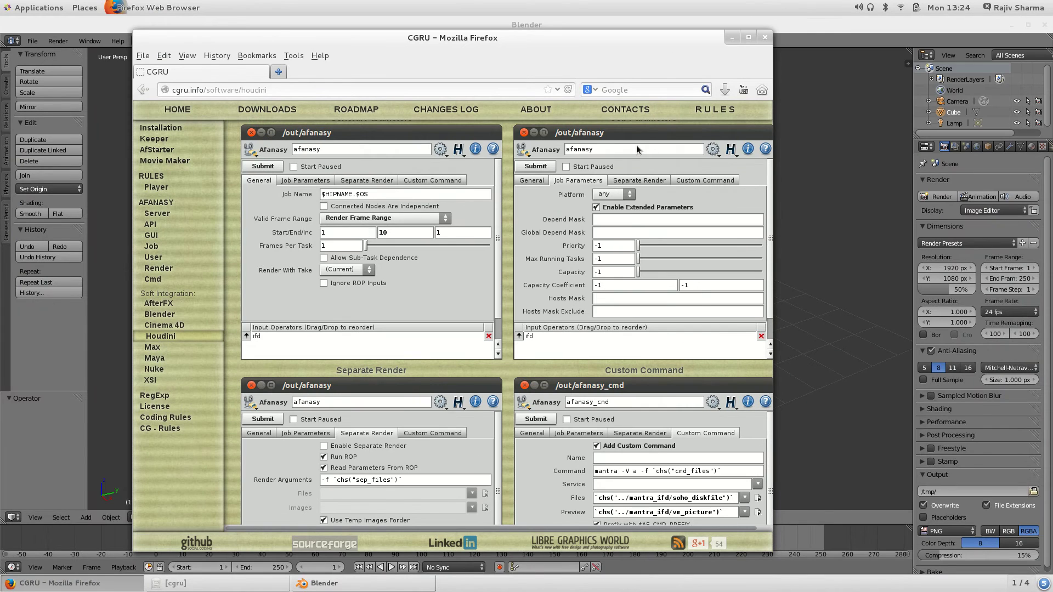
Step: Open simpleScele_v001.blend from Recent, then shrink Blender's window and dock it at the left screen edge
click(732, 38)
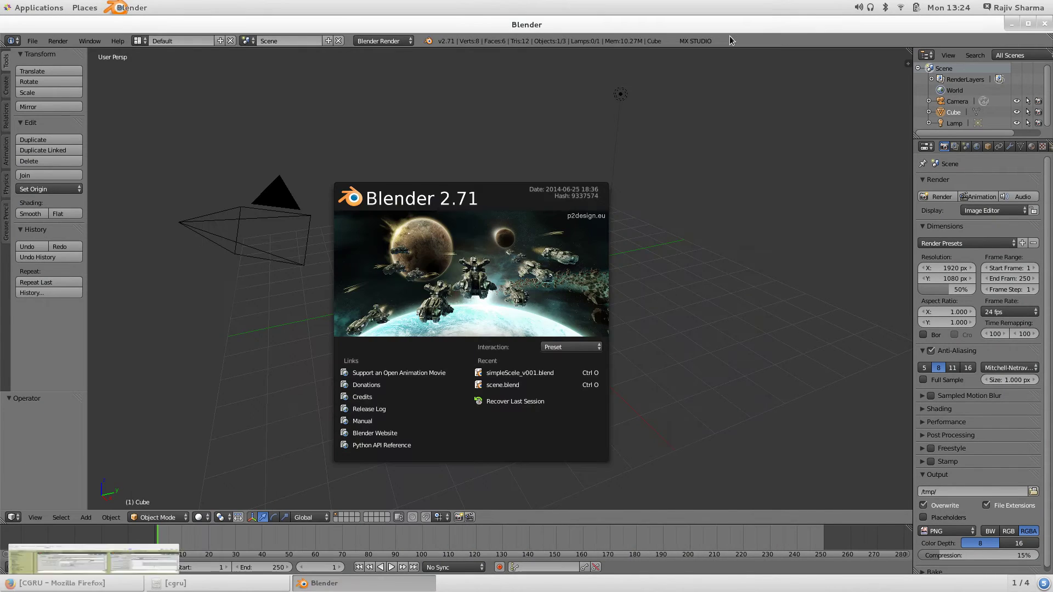
click(555, 376)
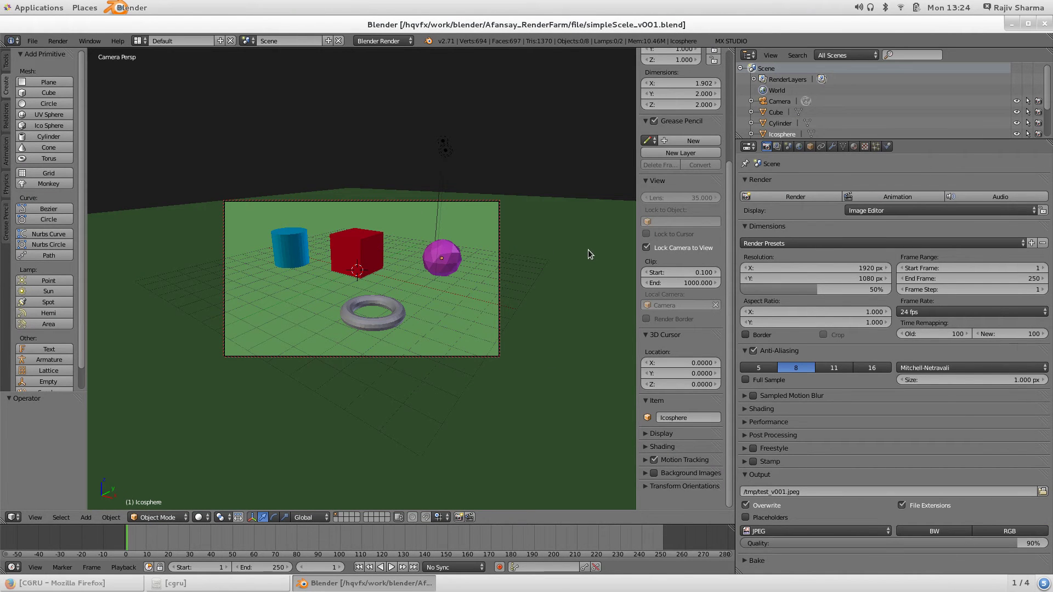
double_click(890, 24)
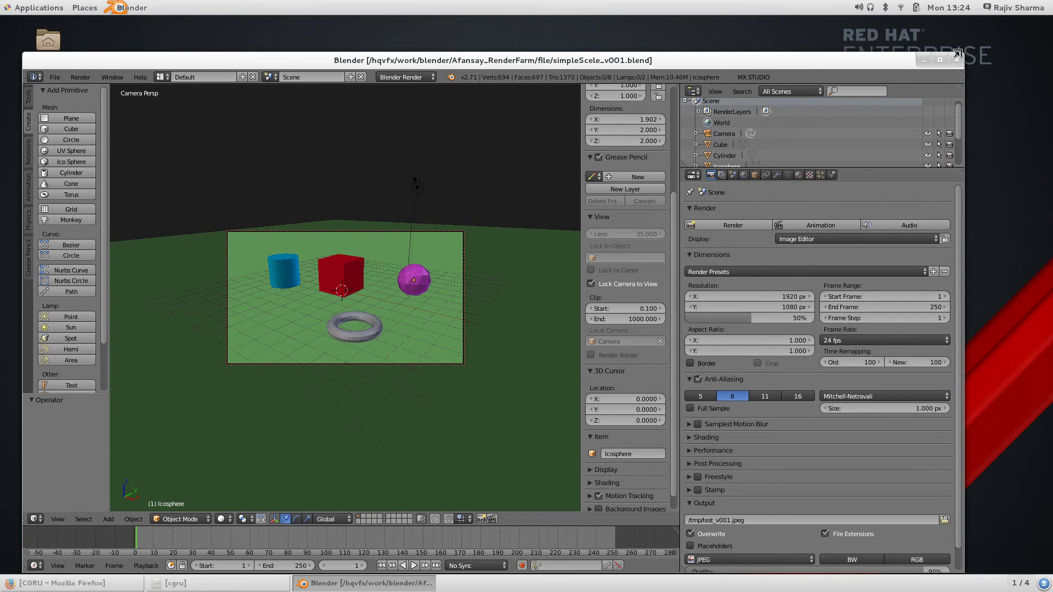
drag(957, 55, 586, 17)
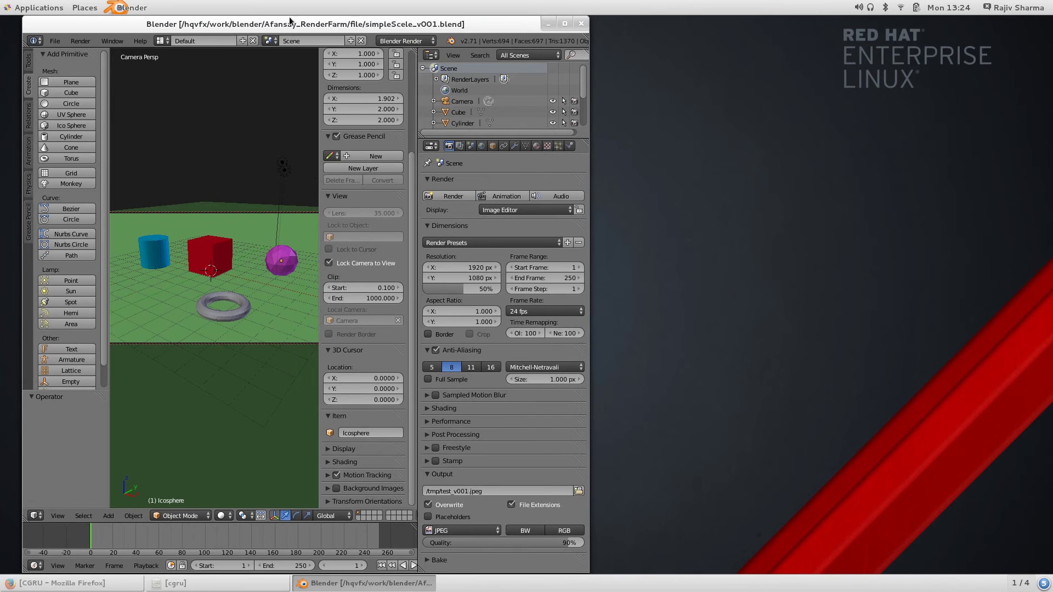
drag(295, 25, 274, 24)
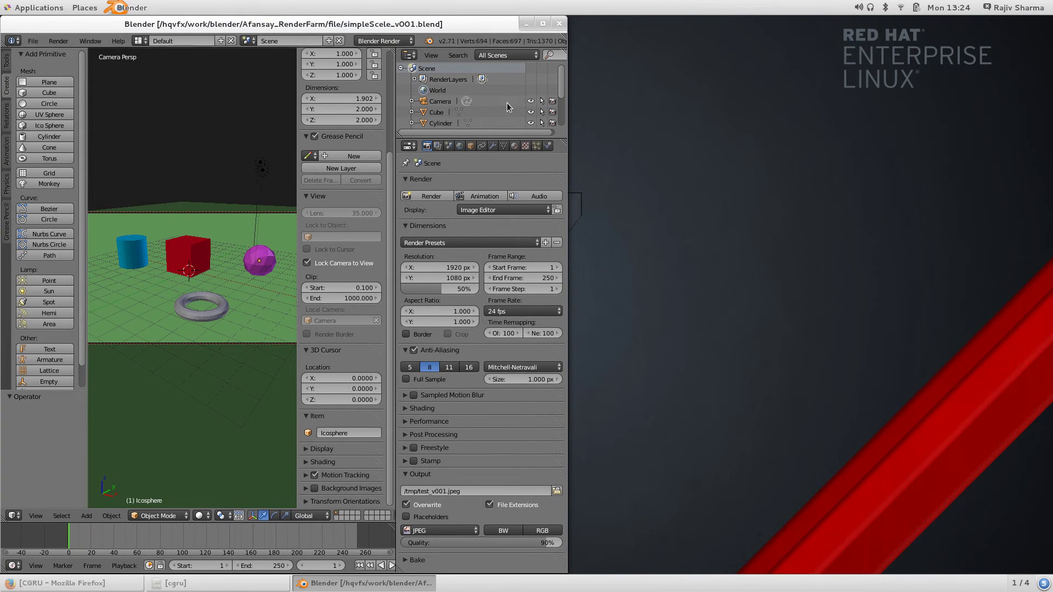
click(603, 135)
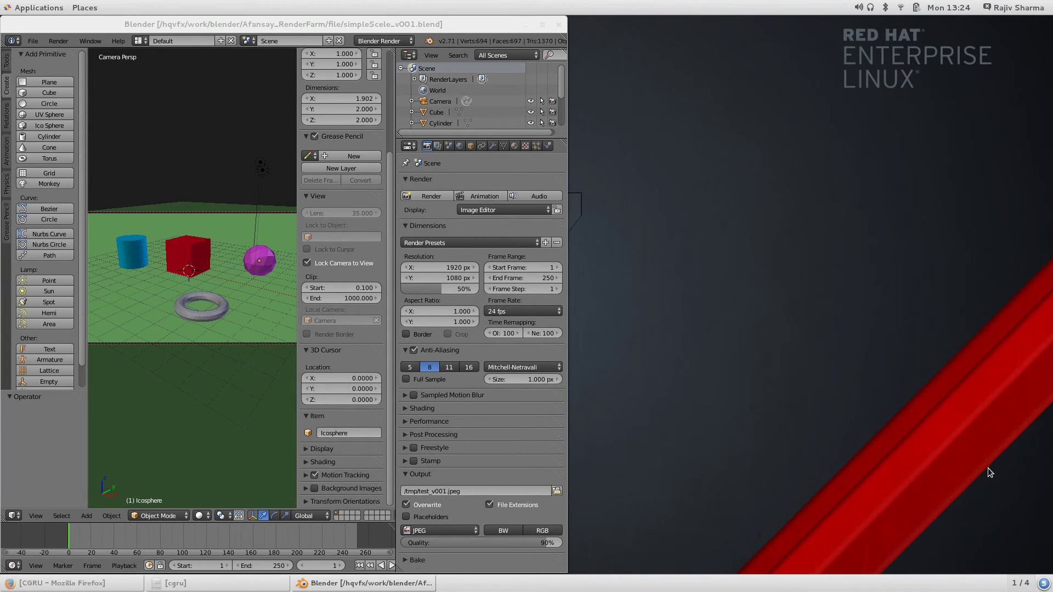
click(1044, 583)
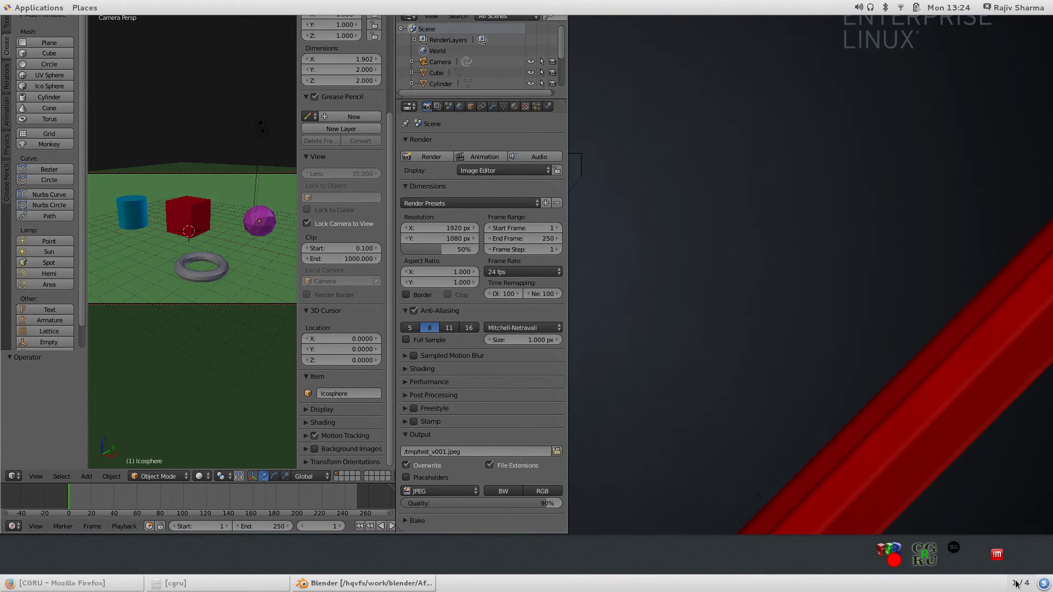
Step: Launch the Afanasy Web GUI from the CGRU tray menu and fit Firefox to the right half
click(923, 555)
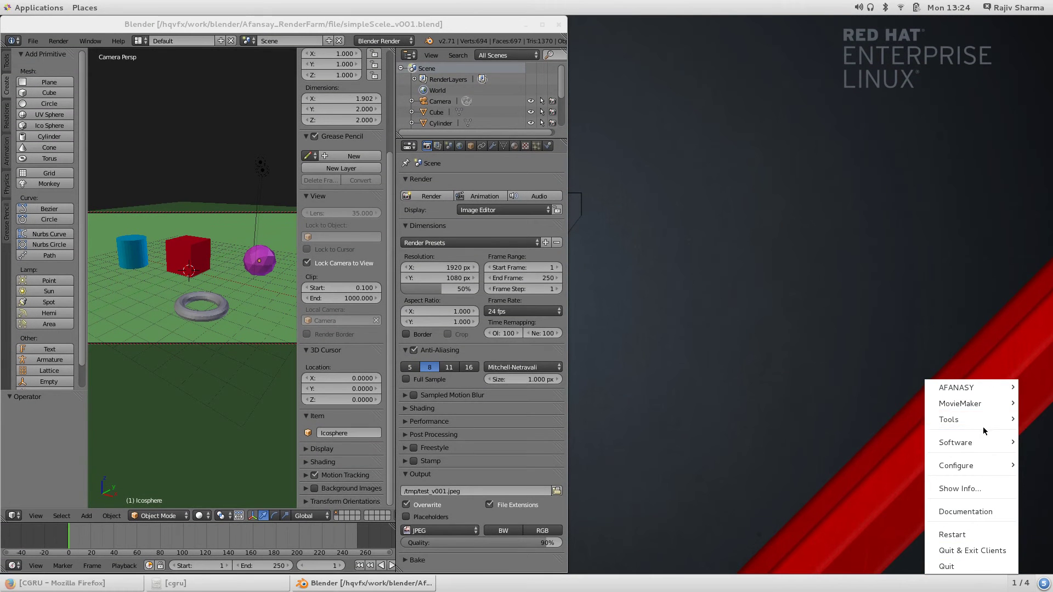
mouse_move(965, 387)
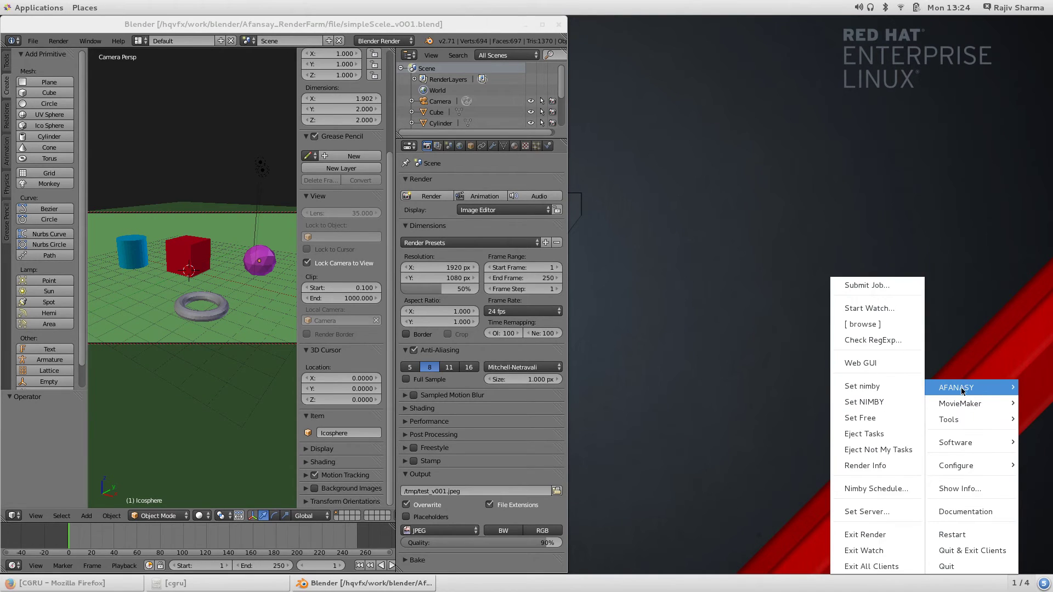
click(875, 363)
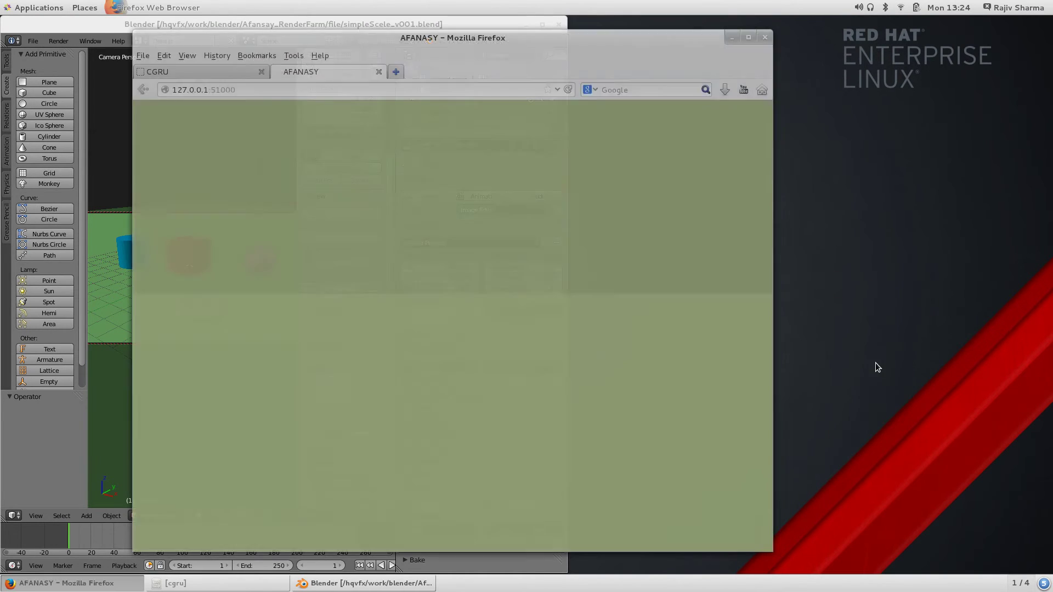
drag(298, 37, 576, 26)
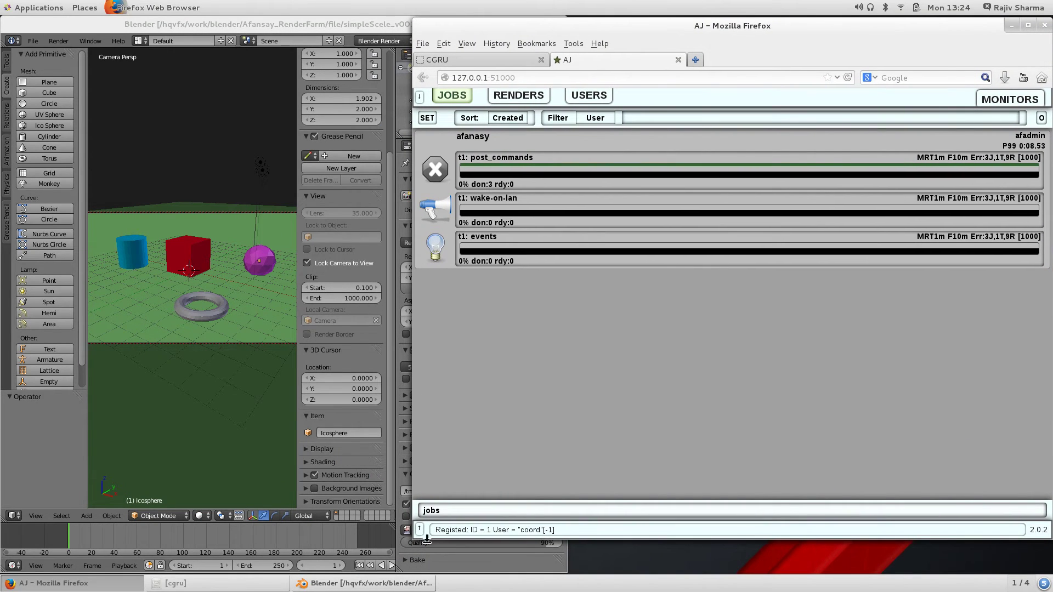
drag(415, 534, 575, 574)
Step: Show the RENDERS list and select the localhost.localdomain render client
click(674, 96)
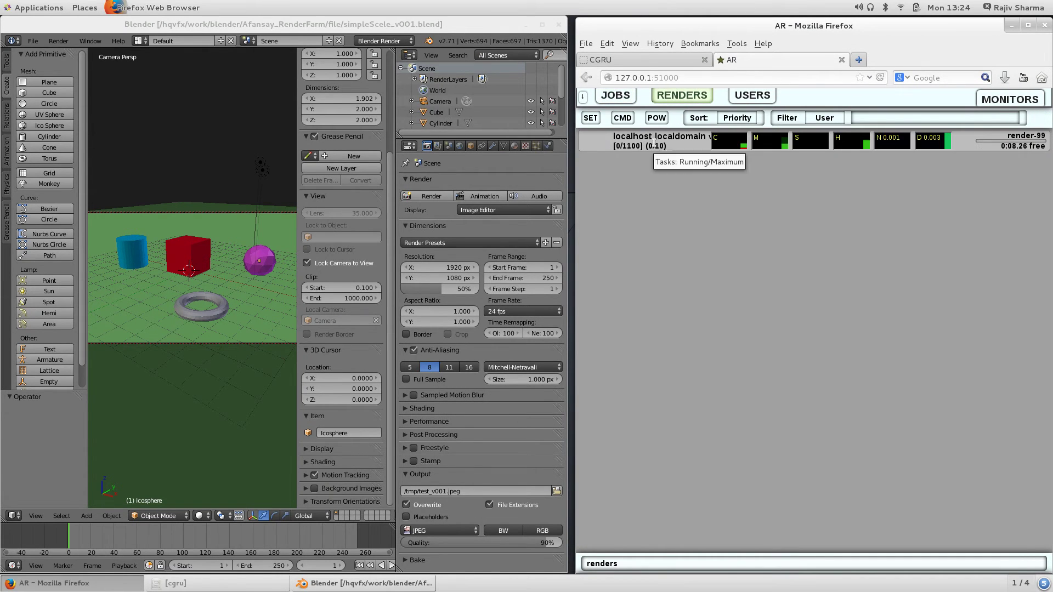
click(654, 143)
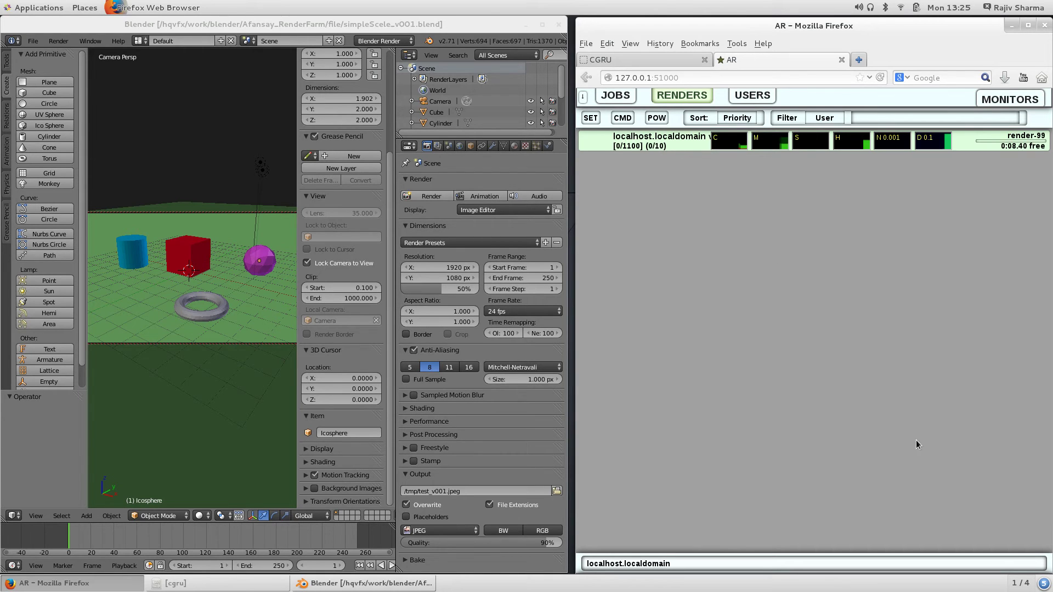
click(1029, 590)
click(1043, 586)
click(1043, 583)
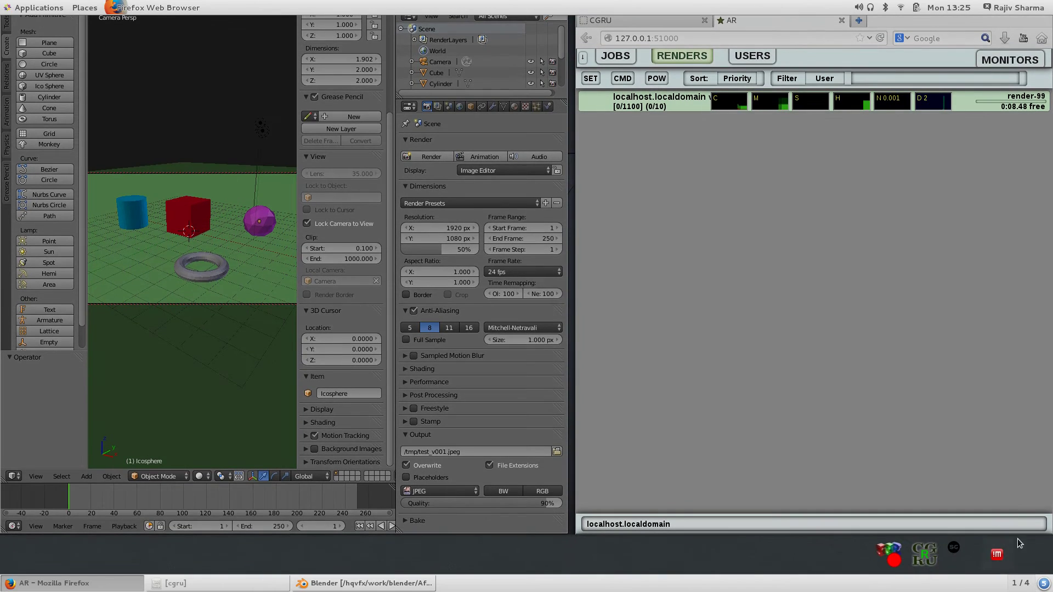
click(917, 554)
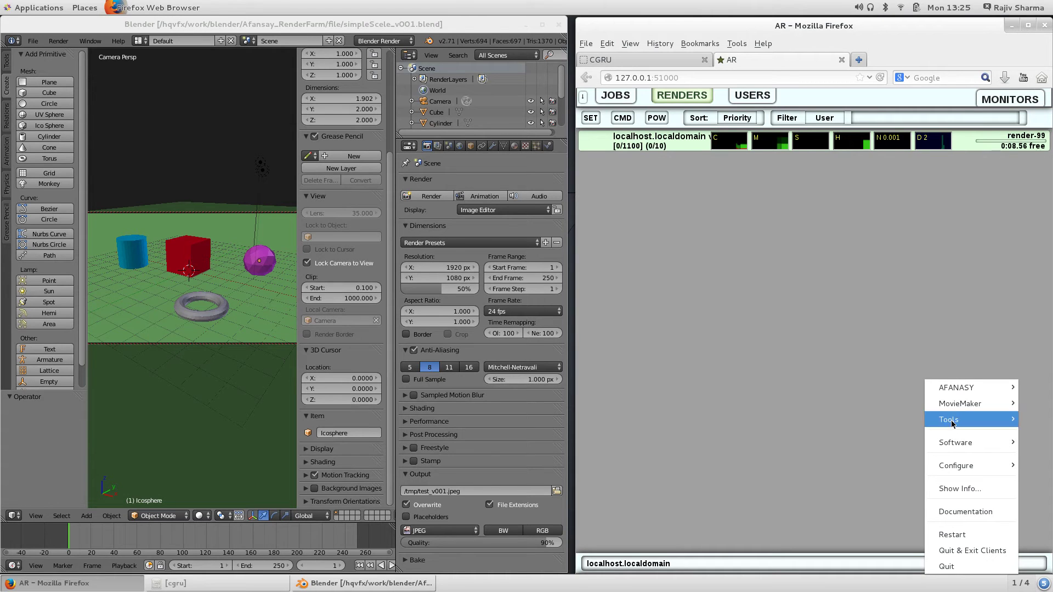
click(979, 489)
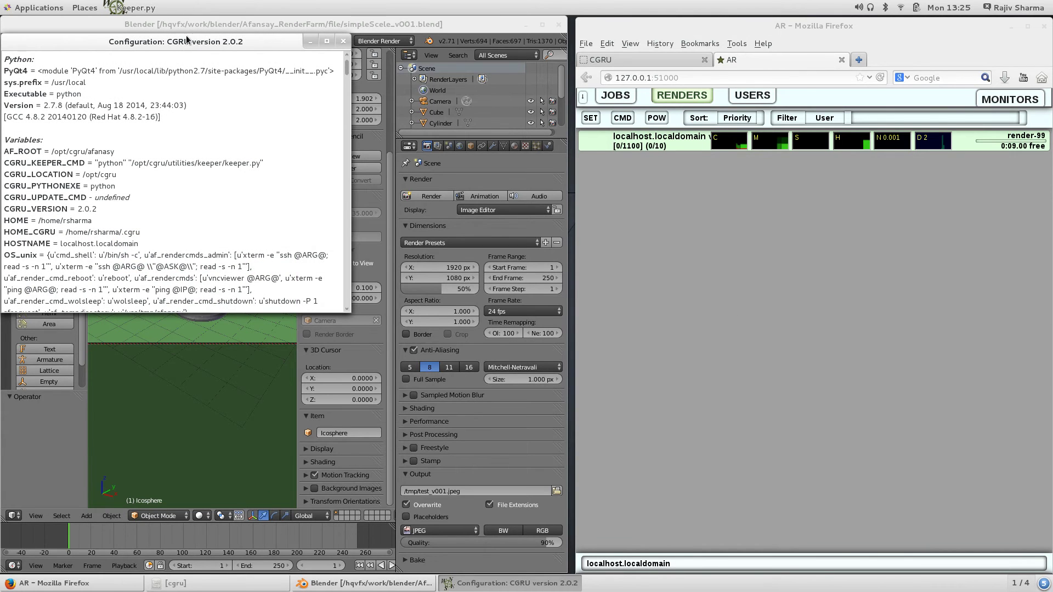
drag(187, 38, 617, 88)
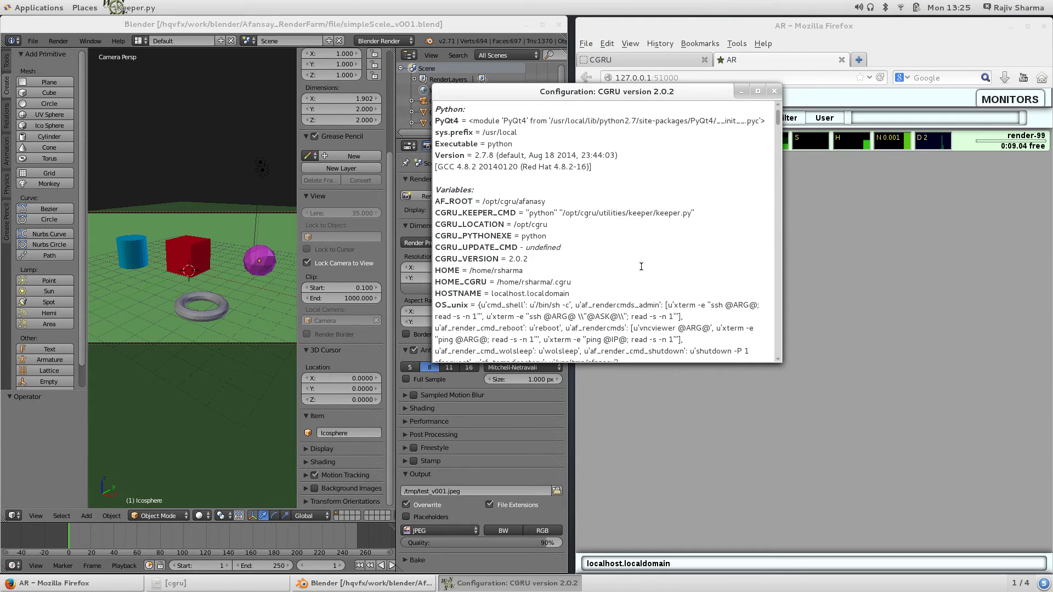
scroll(646, 269, down, 5)
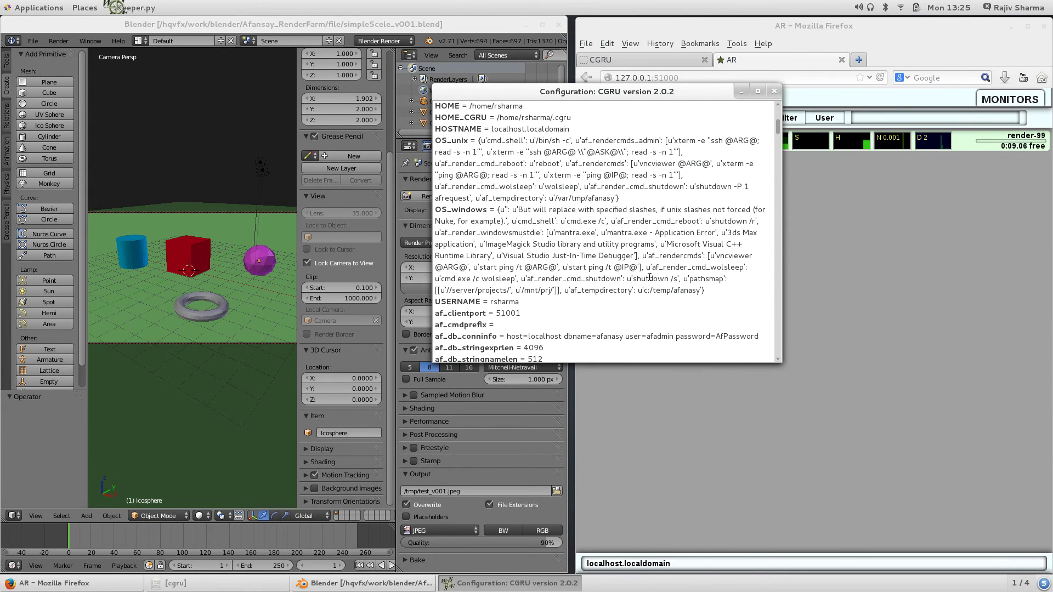
scroll(649, 277, down, 3)
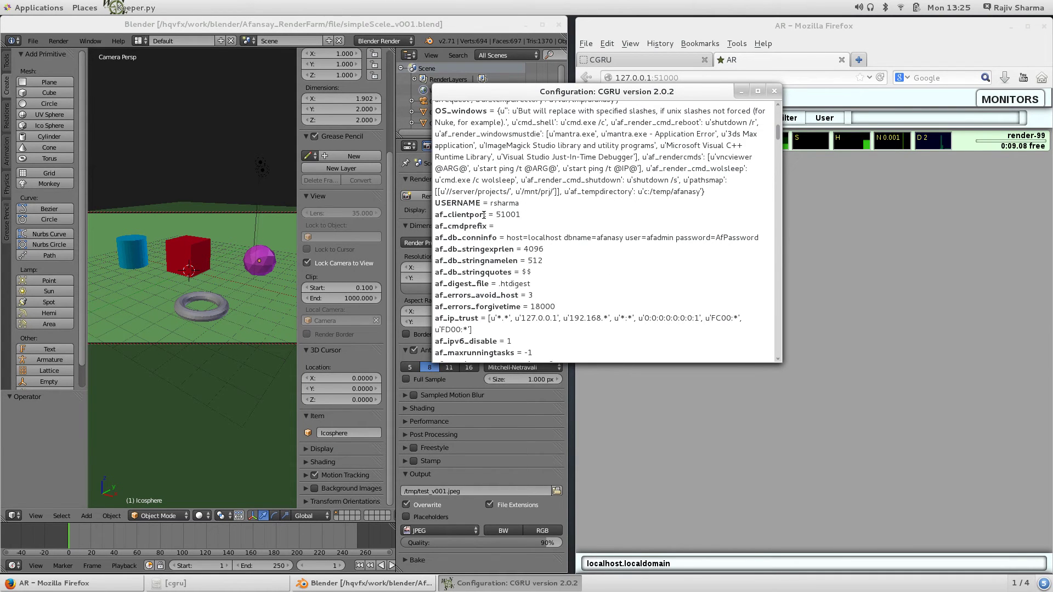
scroll(494, 236, down, 14)
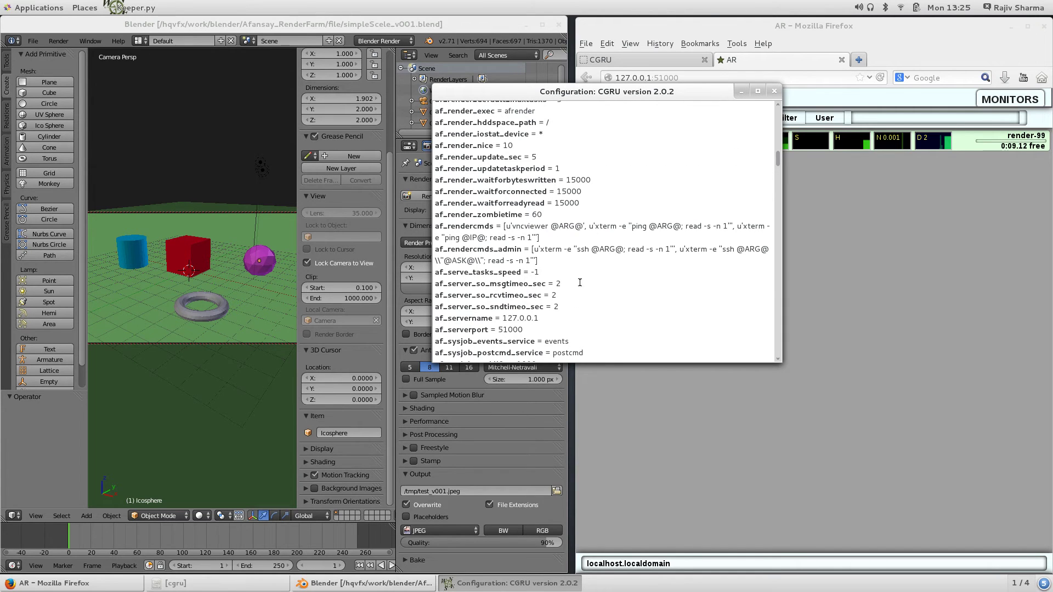
scroll(583, 284, down, 2)
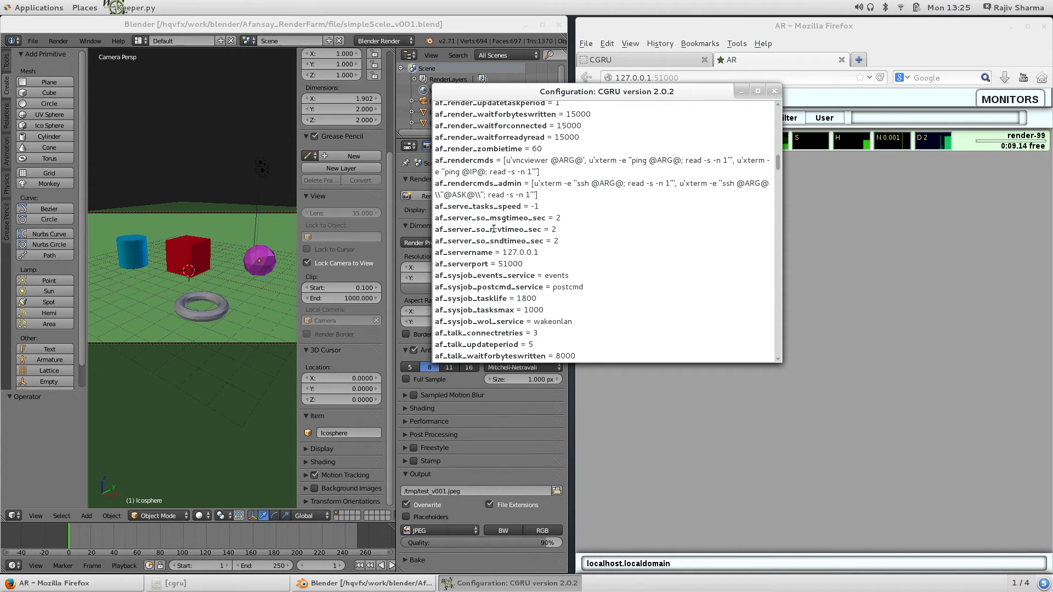
drag(504, 252, 539, 253)
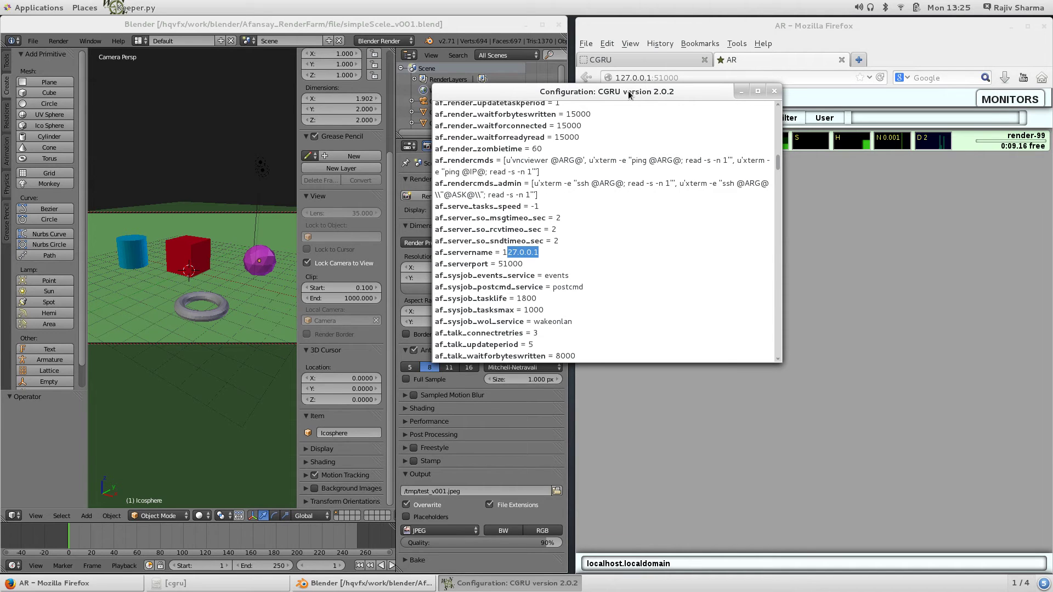
drag(631, 95, 335, 180)
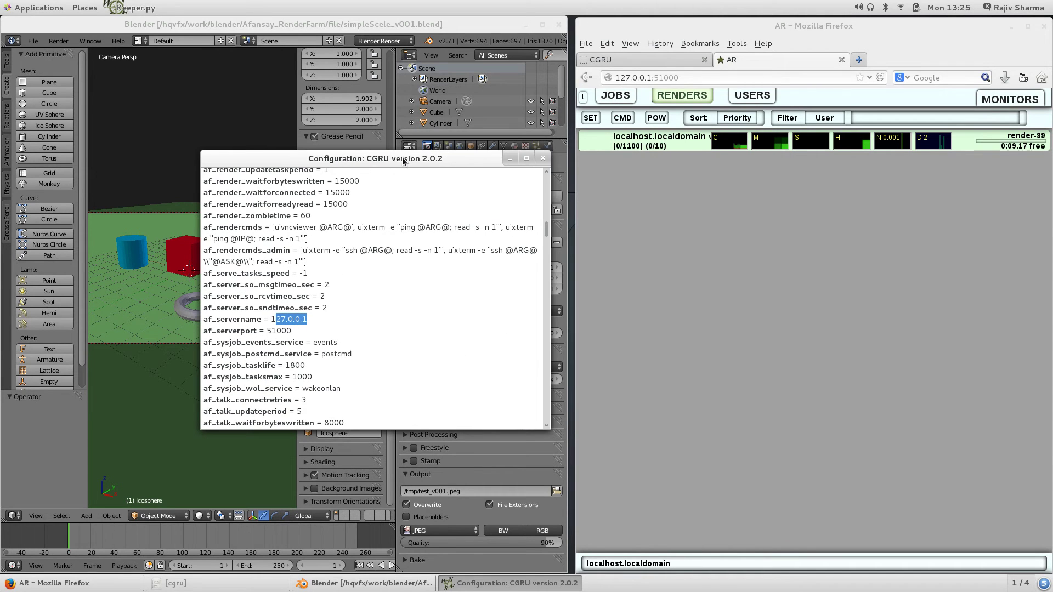
click(269, 322)
drag(269, 320, 290, 330)
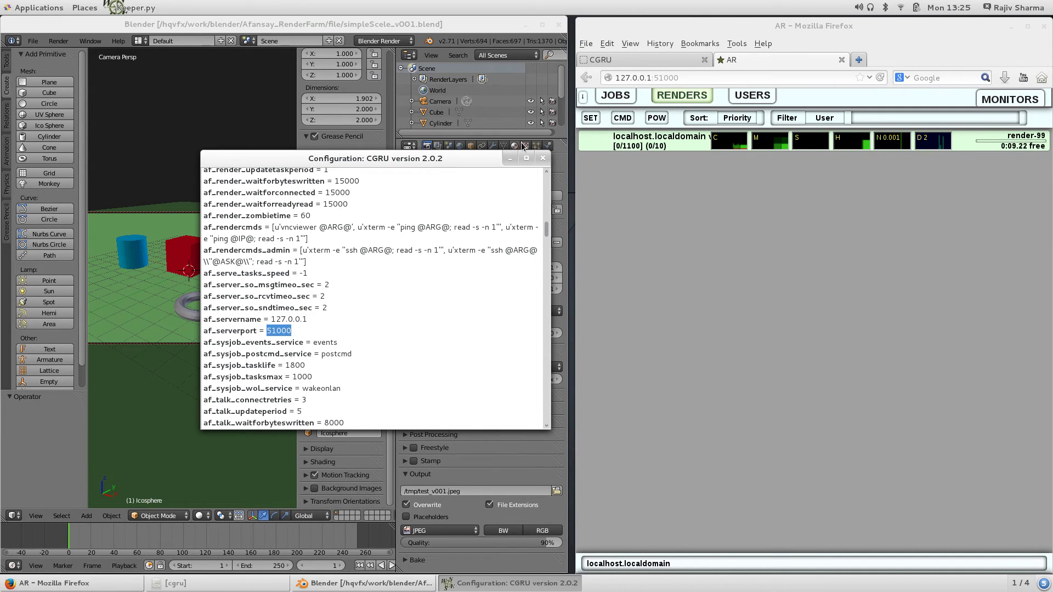
click(543, 159)
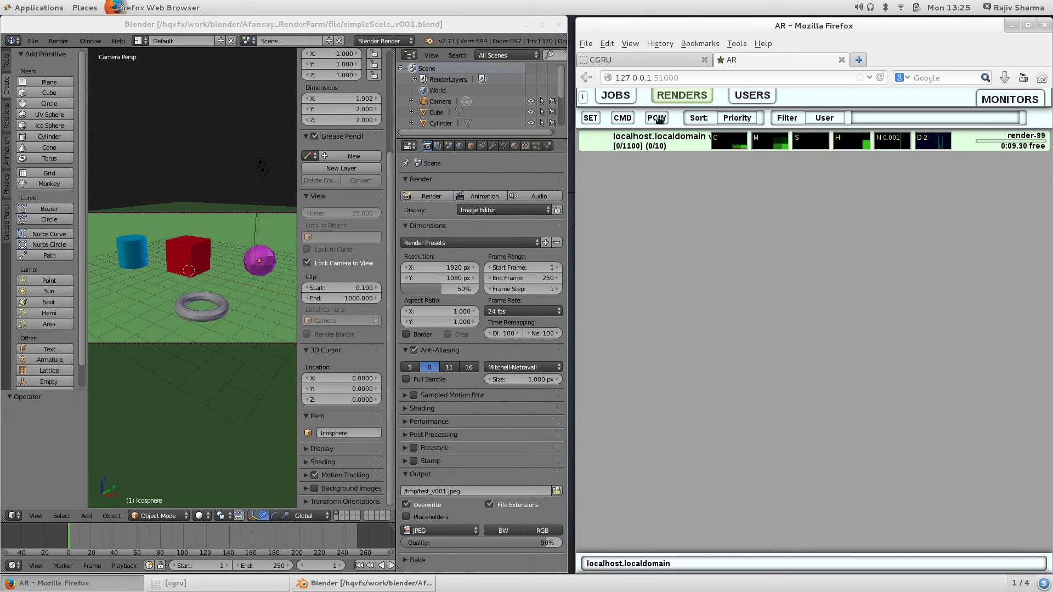
right_click(658, 138)
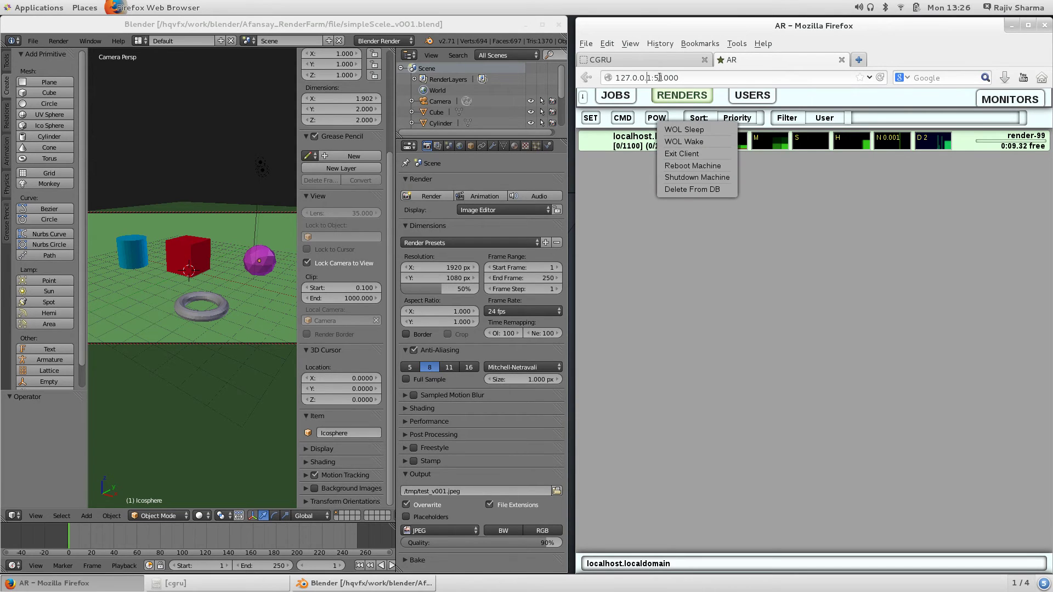
double_click(659, 77)
click(771, 75)
click(894, 285)
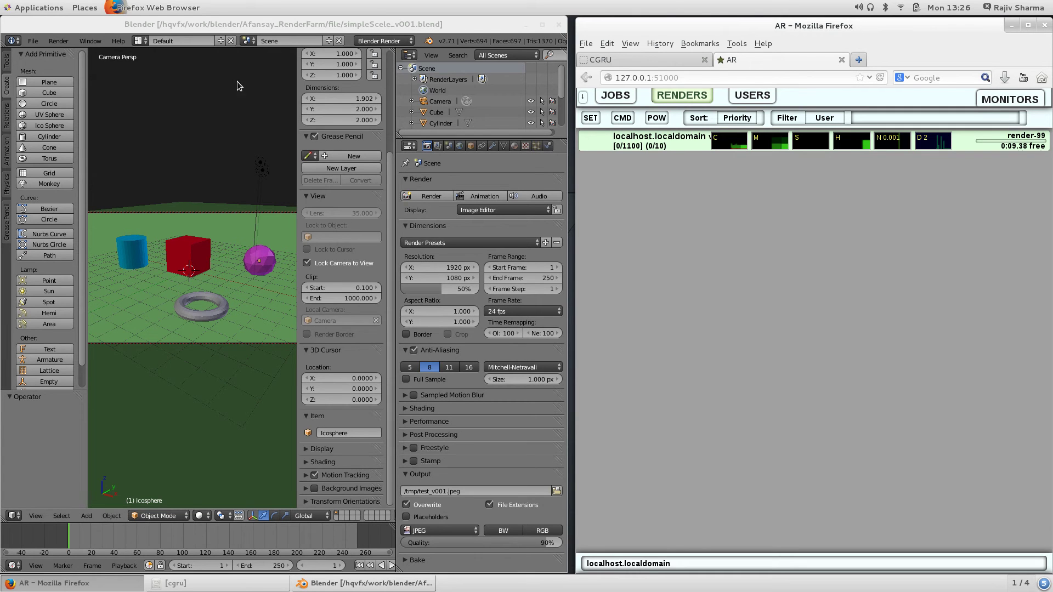
Step: Maximize Blender and open User Preferences at the Add-ons section
double_click(353, 20)
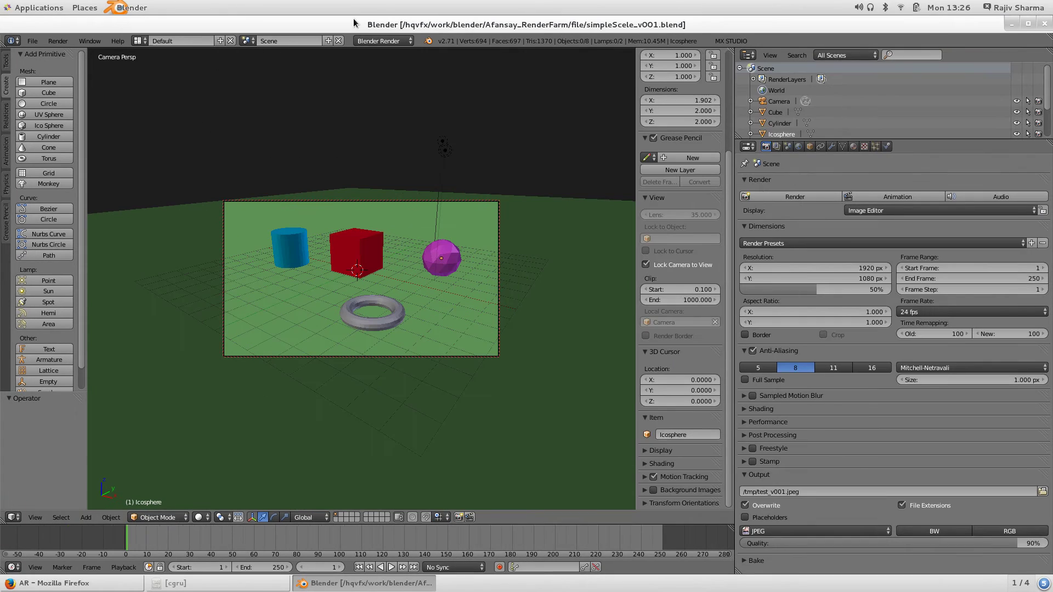
click(376, 41)
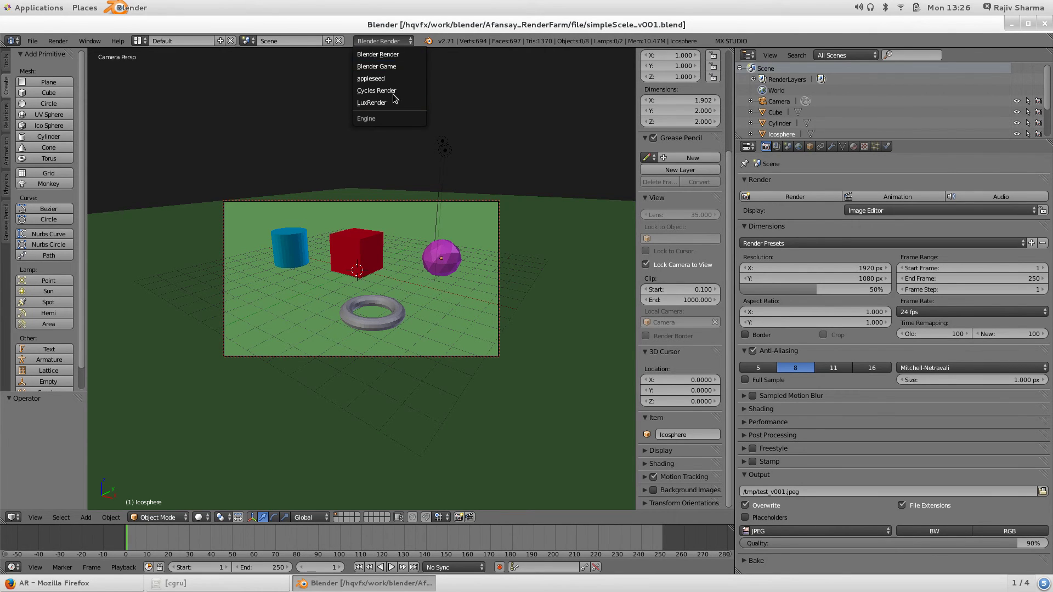
click(41, 43)
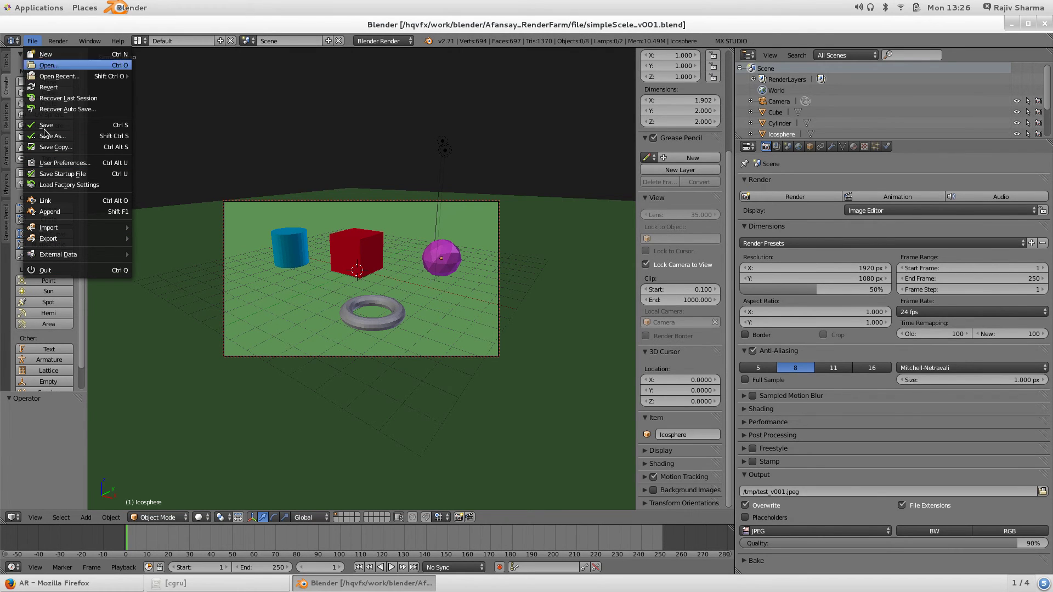
click(71, 166)
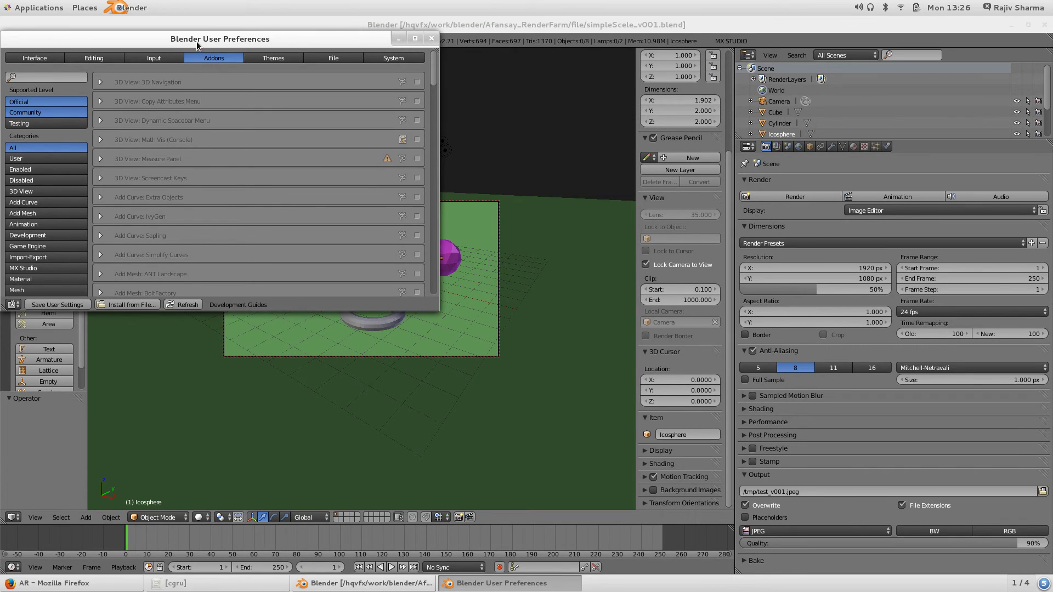
drag(197, 42, 355, 61)
scroll(184, 246, down, 5)
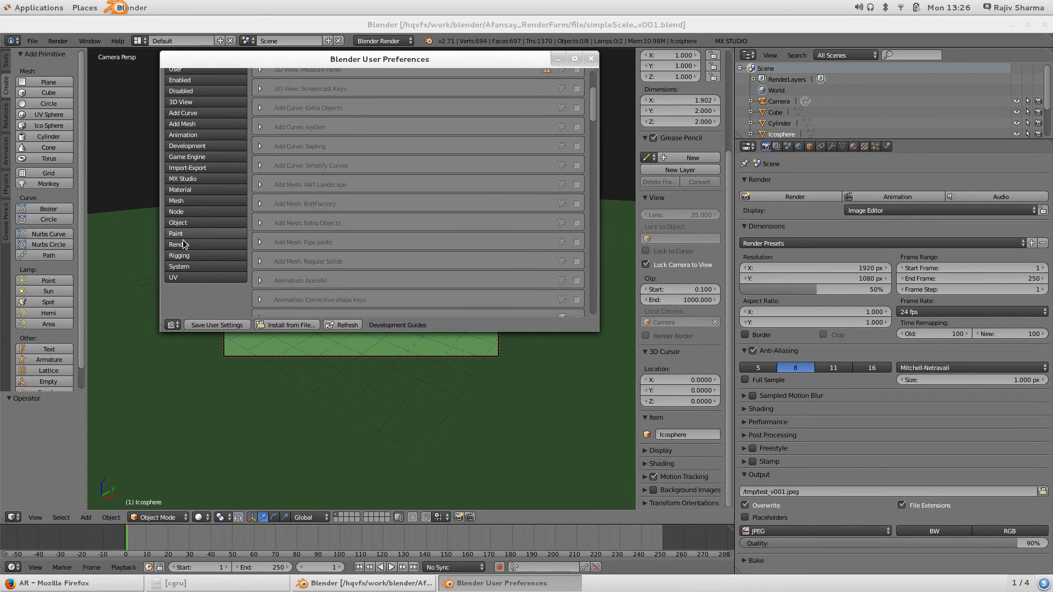
Step: Filter add-ons to Render, enable Render: Afanasy Farm Manager, and close the preferences
click(181, 245)
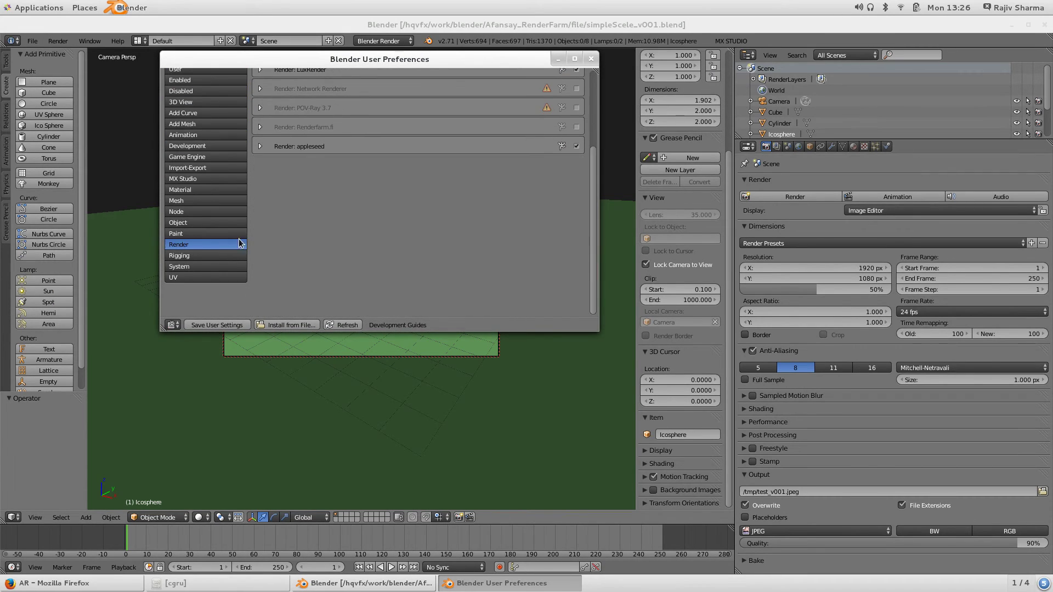
scroll(425, 184, up, 5)
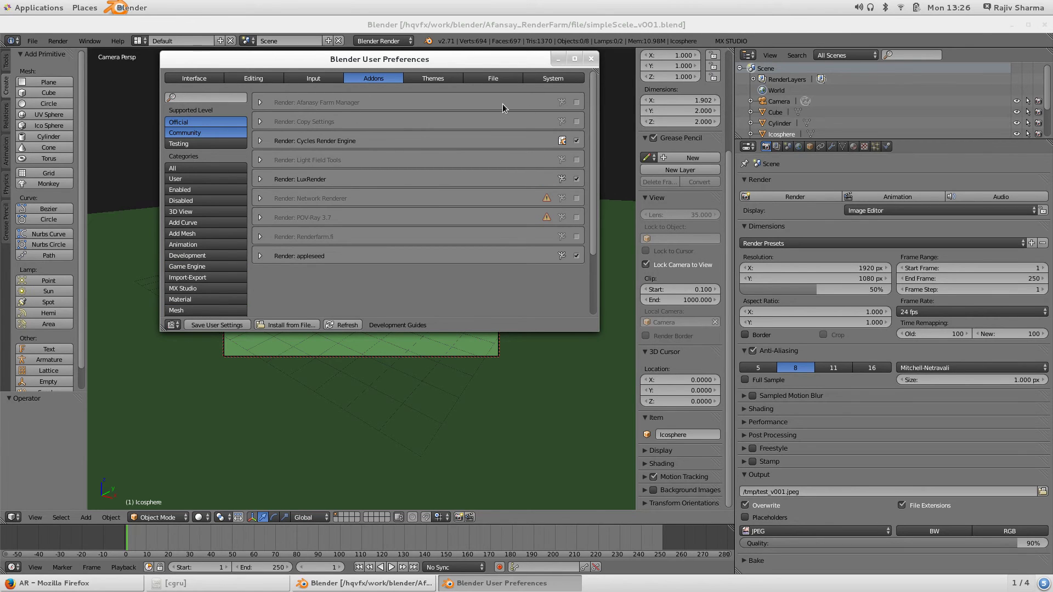
click(577, 103)
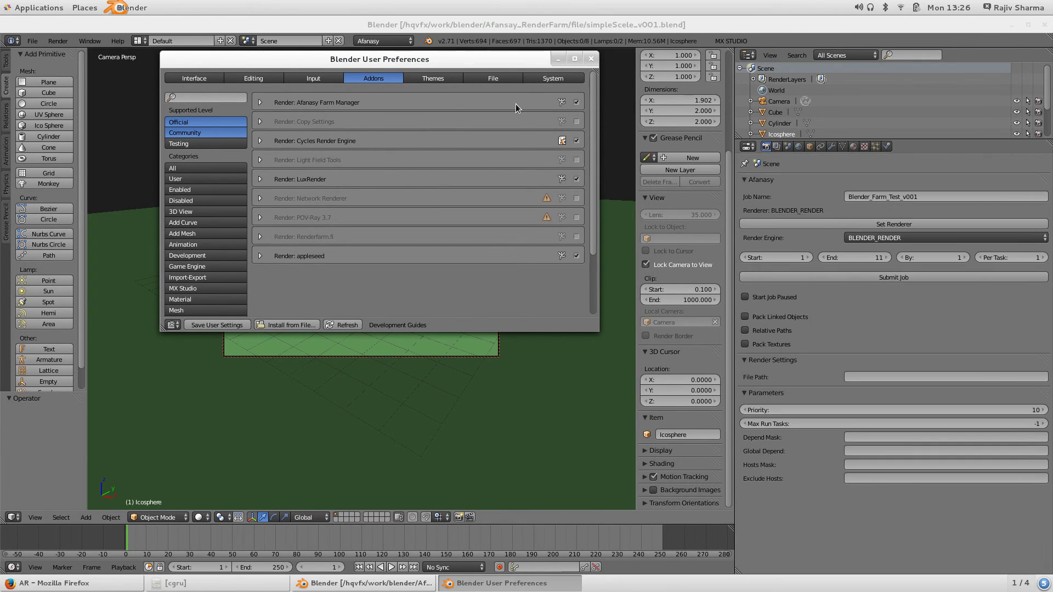
click(260, 103)
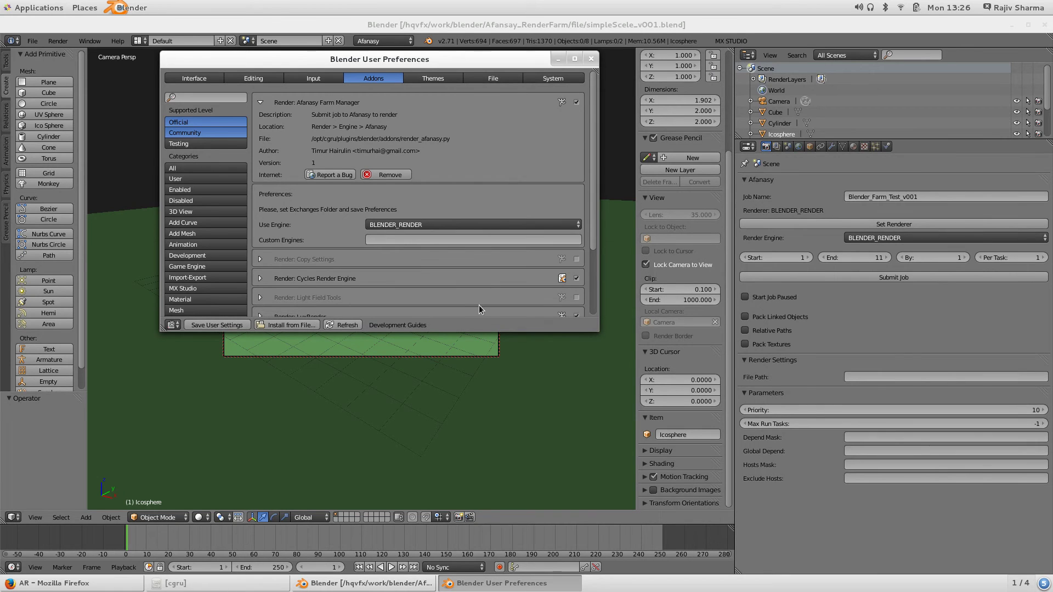
click(591, 59)
click(393, 42)
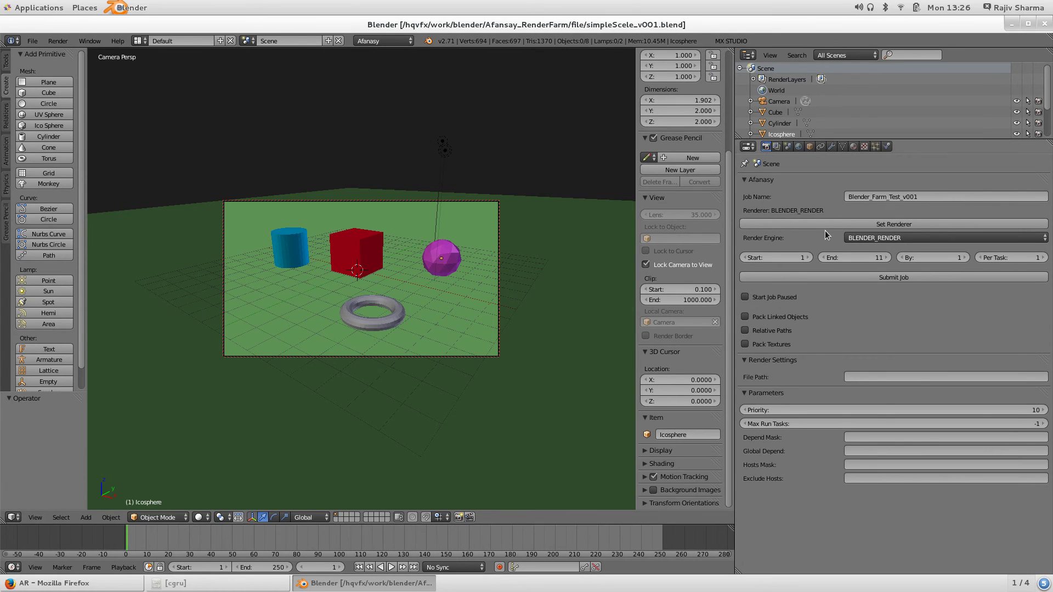
Step: Change the Afanasy Job Name to vfxpipeine_tuts_v001 and choose BLENDER_RENDER as Render Engine
click(935, 197)
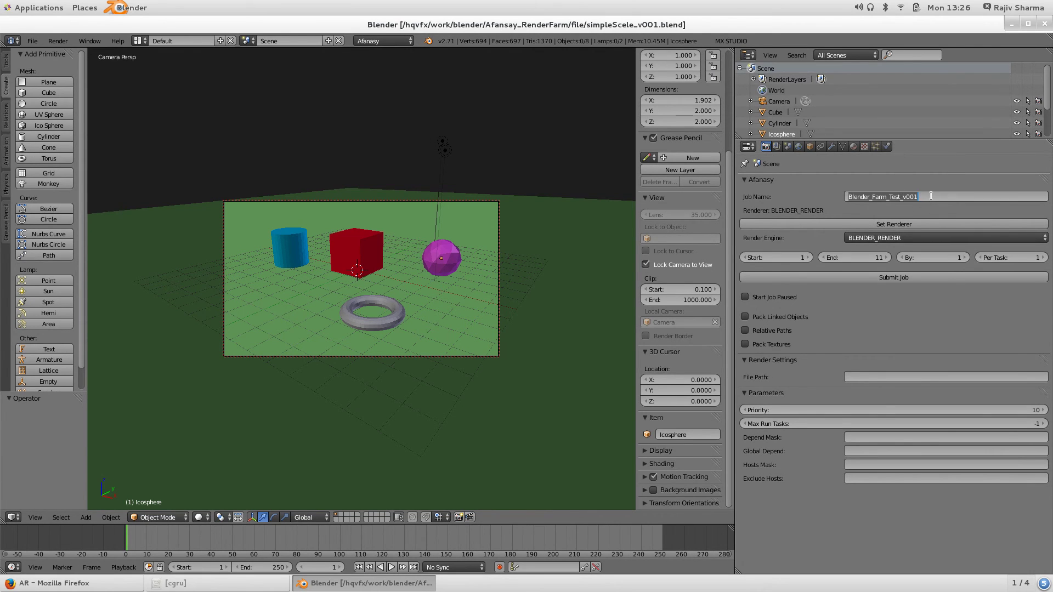
drag(933, 196, 825, 195)
text(vfx)
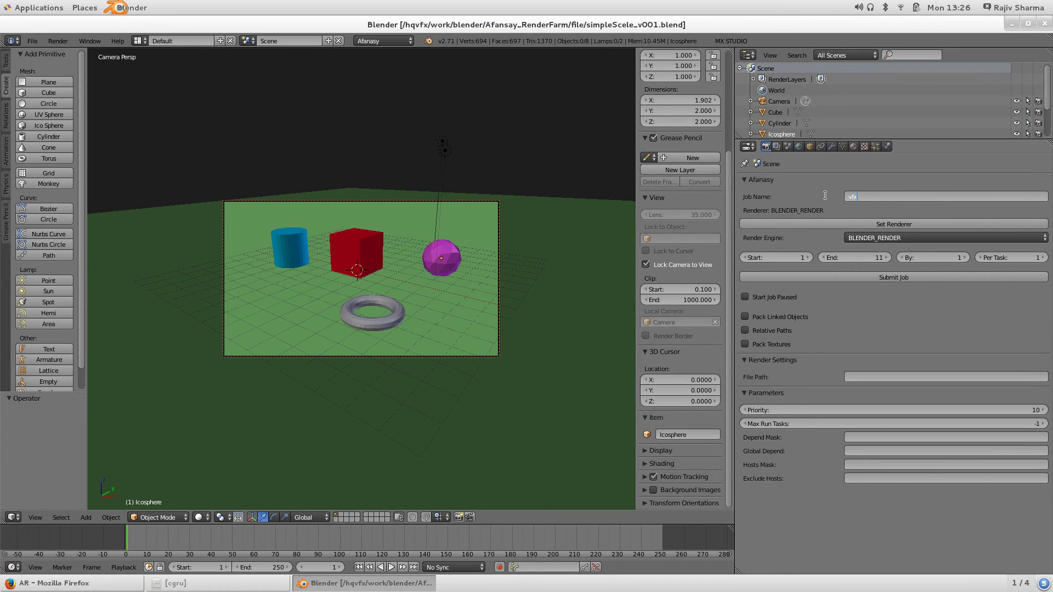
text(pipline_tuts_v001)
click(865, 196)
text(e)
click(893, 237)
click(902, 240)
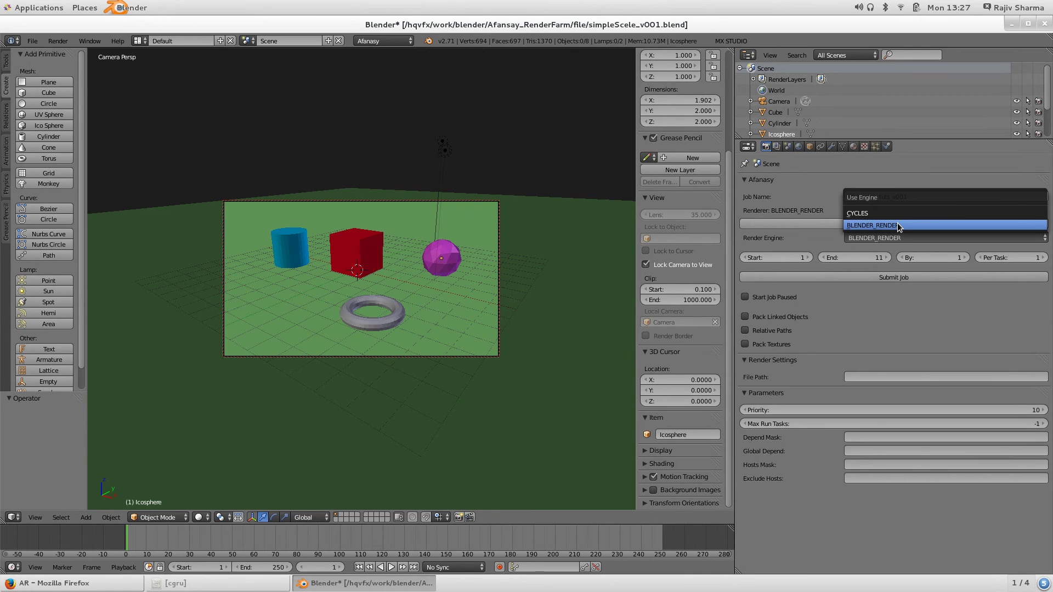
click(899, 226)
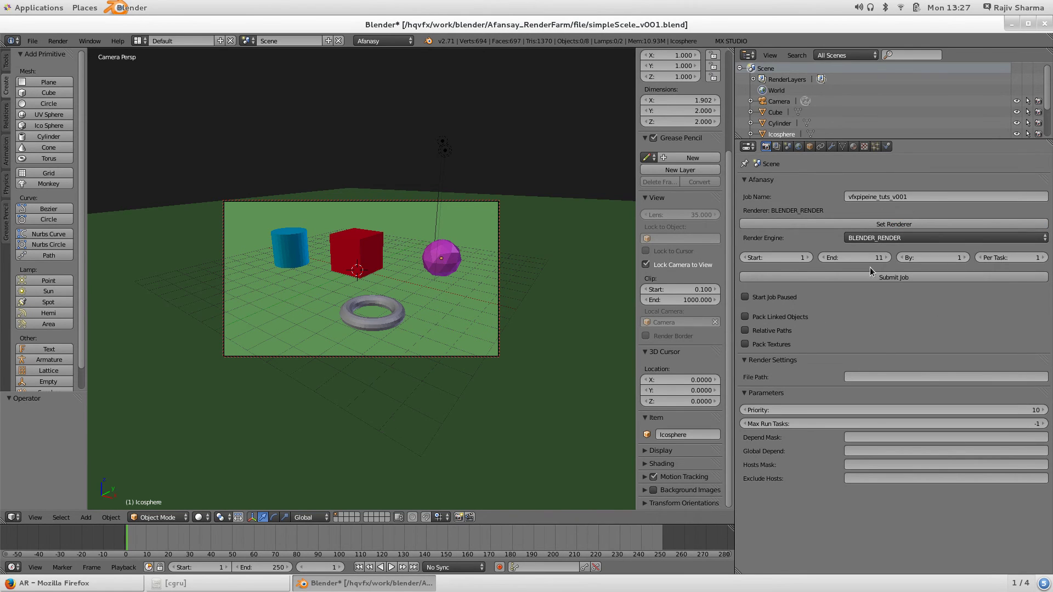
Step: Restore Blender's window, submit the vfxpipeine_tuts_v001 job, and view the JOBS list in the web GUI
double_click(919, 27)
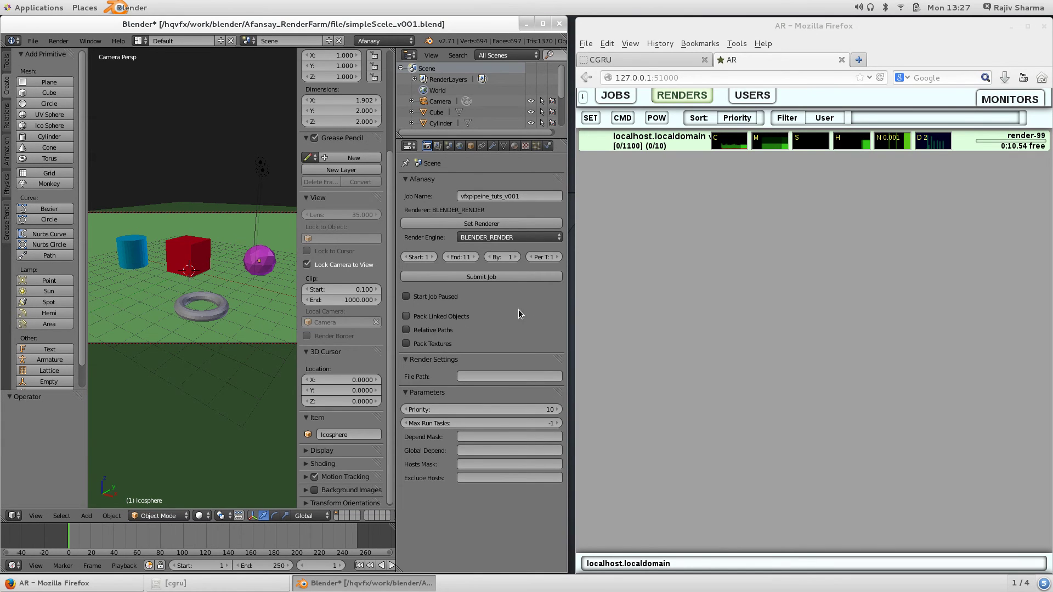
click(507, 272)
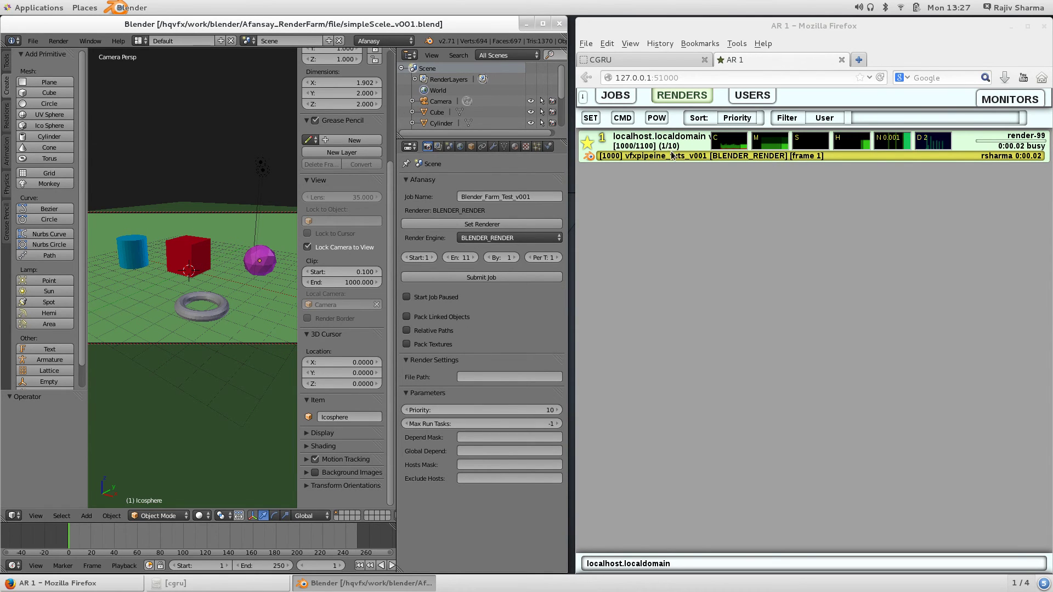
click(704, 158)
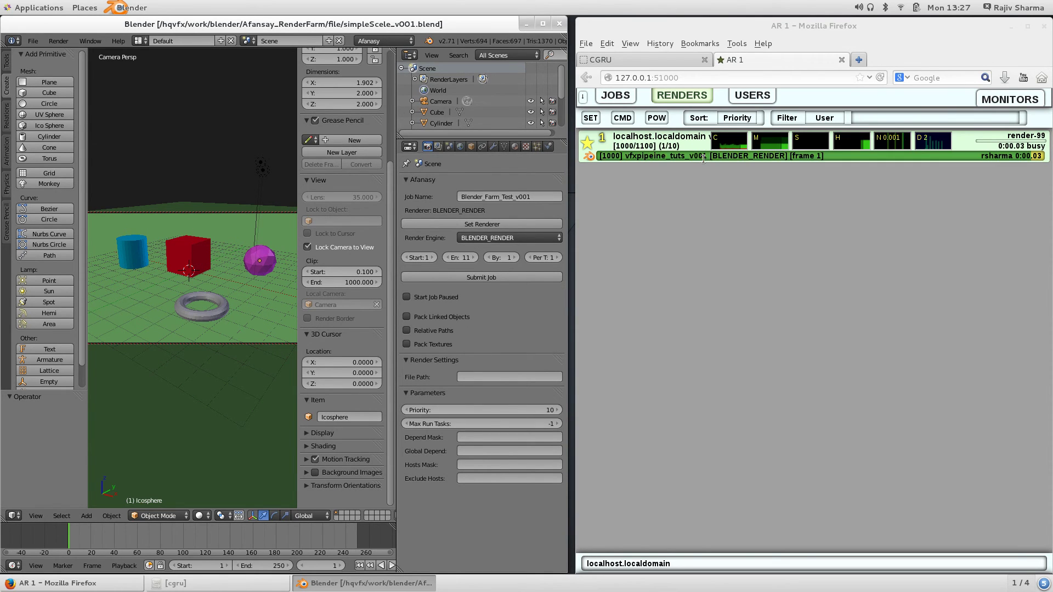
click(739, 278)
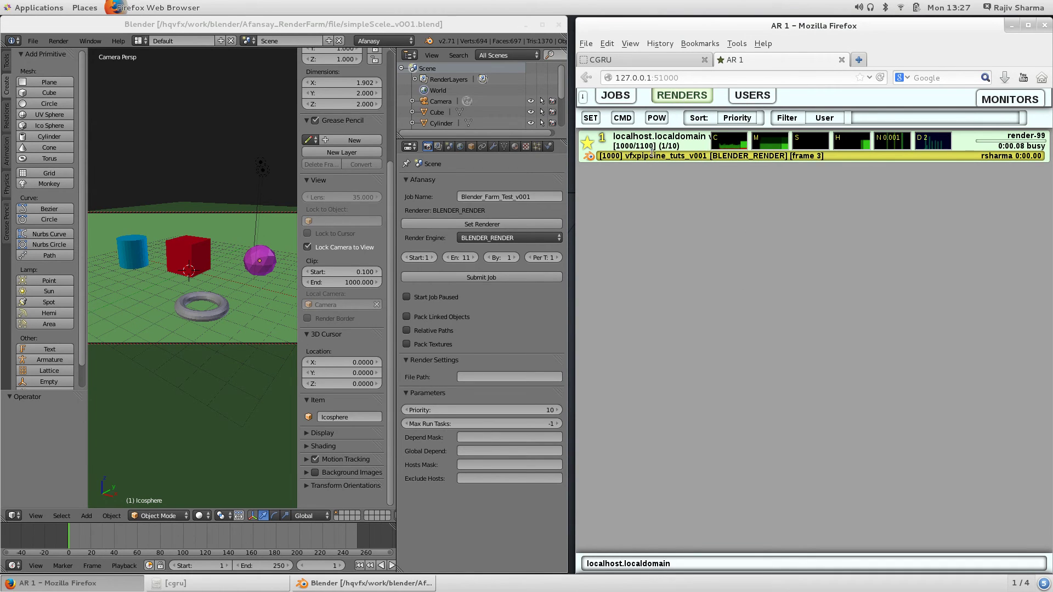
click(624, 118)
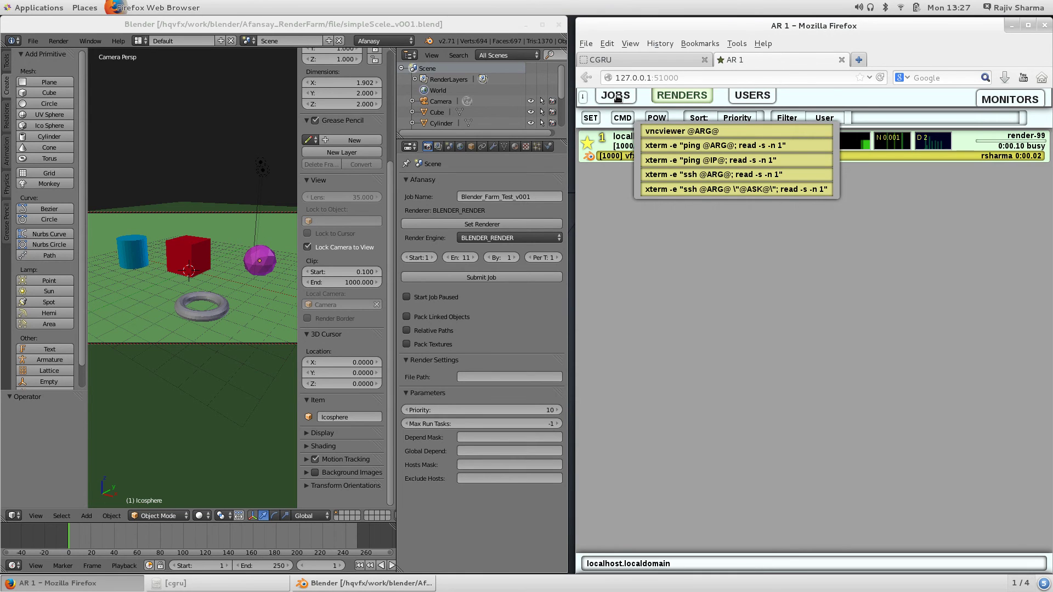
click(617, 98)
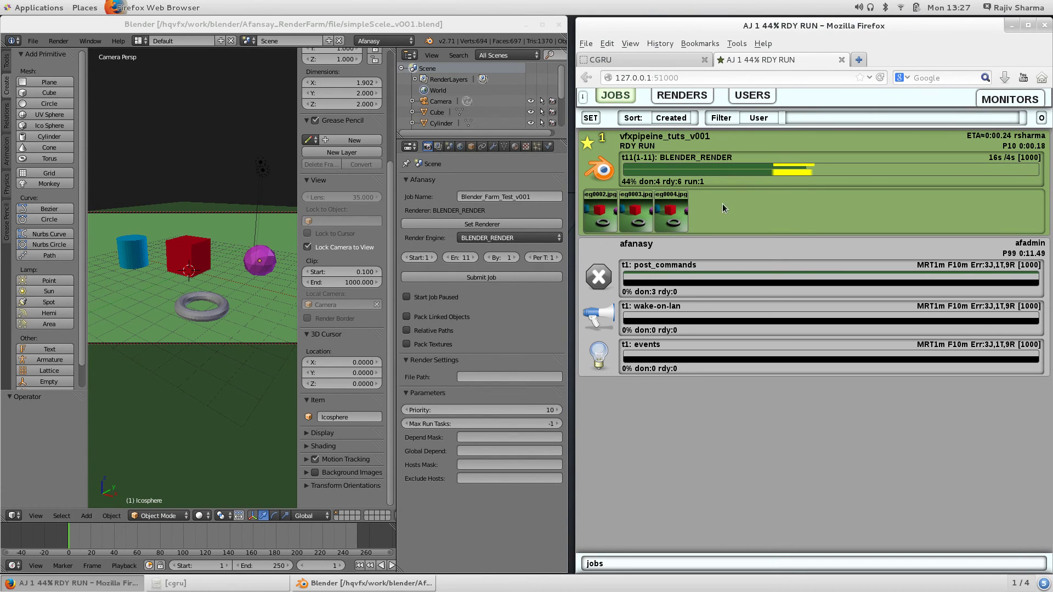
Step: Select the vfxpipeine_tuts_v001 job and maximize the Firefox web monitor
click(749, 142)
right_click(749, 141)
click(800, 263)
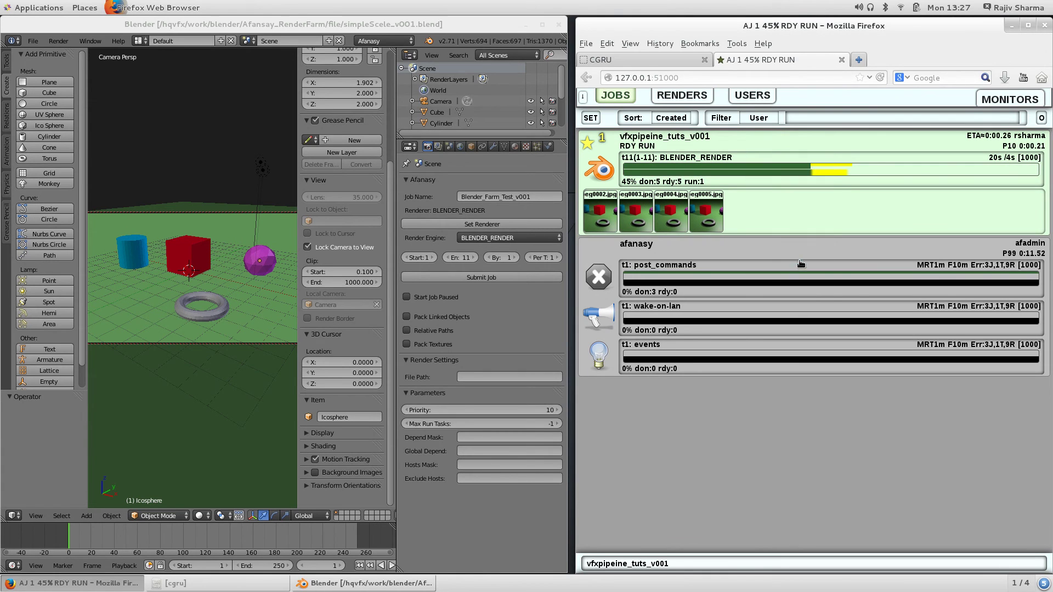
double_click(803, 28)
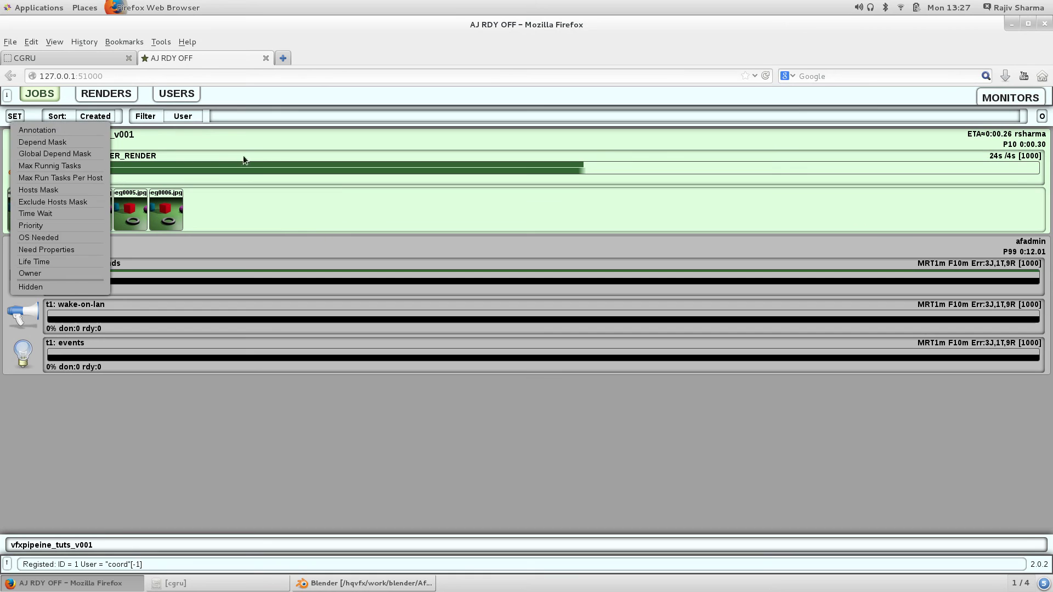
Step: Restart the stopped job with Start and check the Renders list showing frame 8
right_click(251, 133)
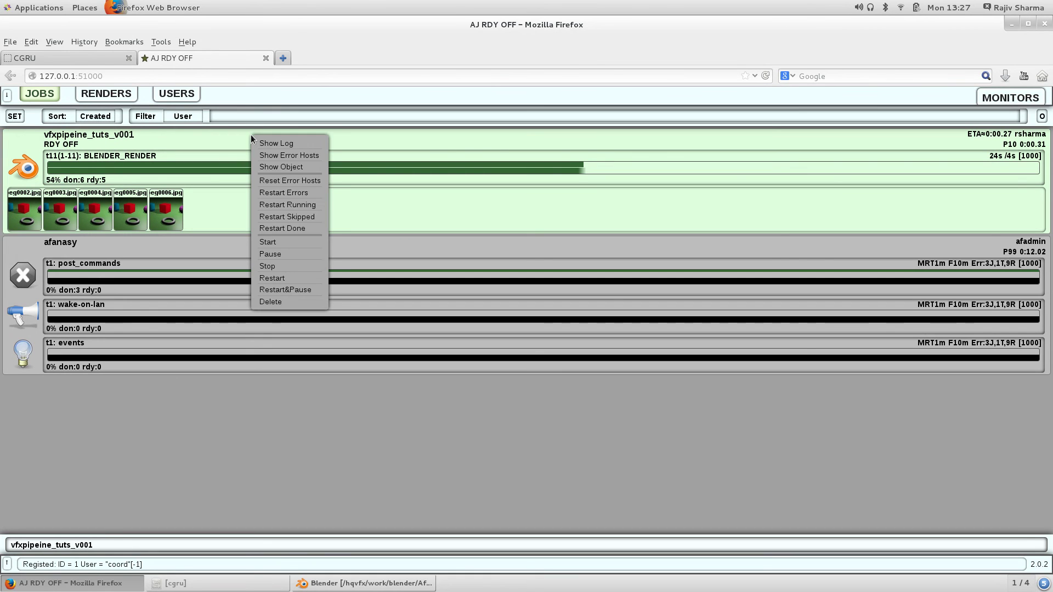
click(278, 246)
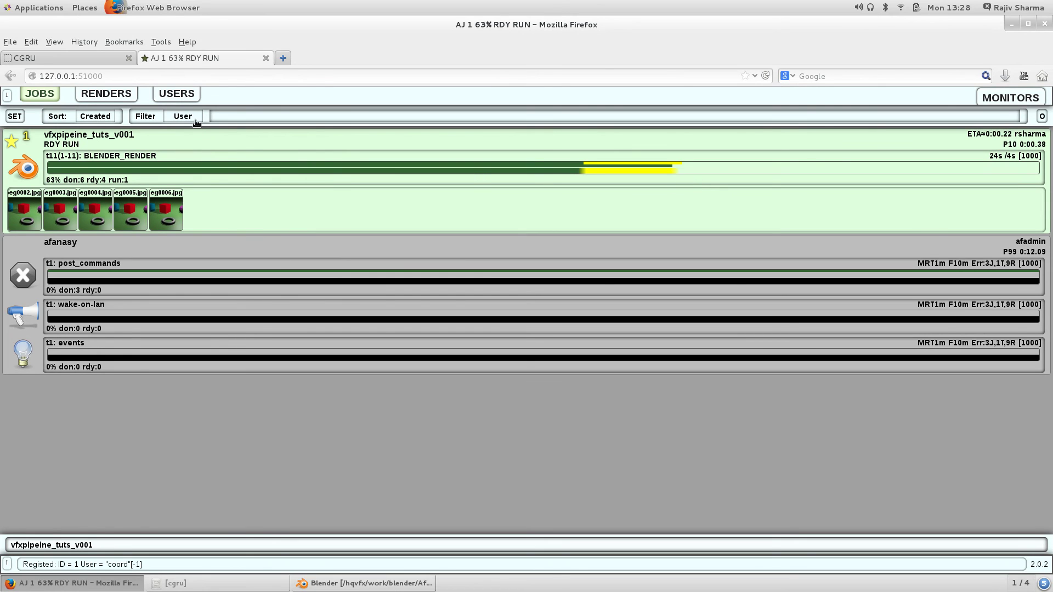
click(112, 95)
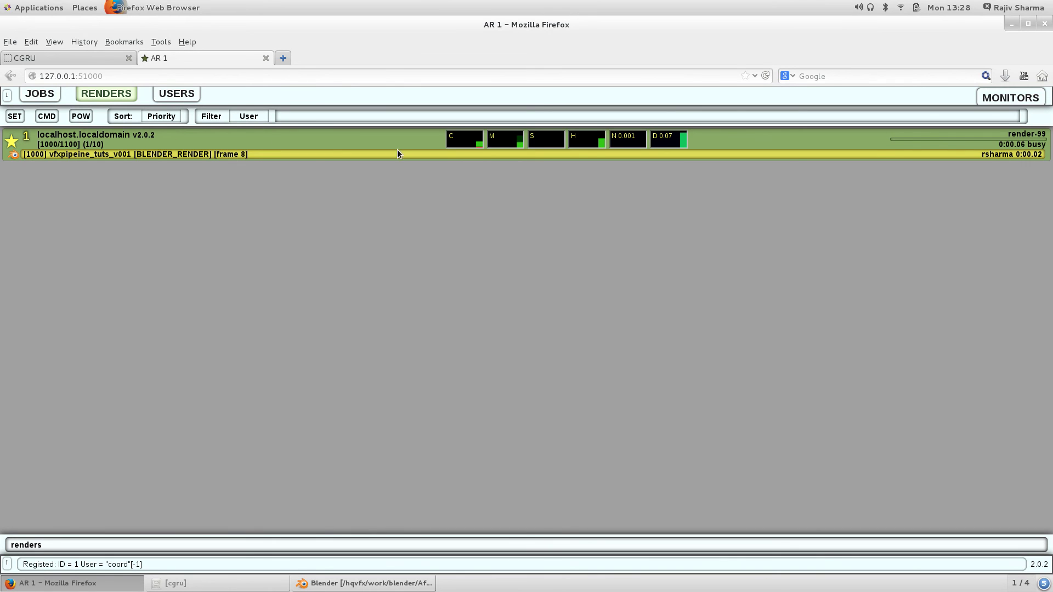
Step: Open vfxpipeine_tuts_v001's task list from JOBS, inspect frame 5's details, then close both windows
click(42, 94)
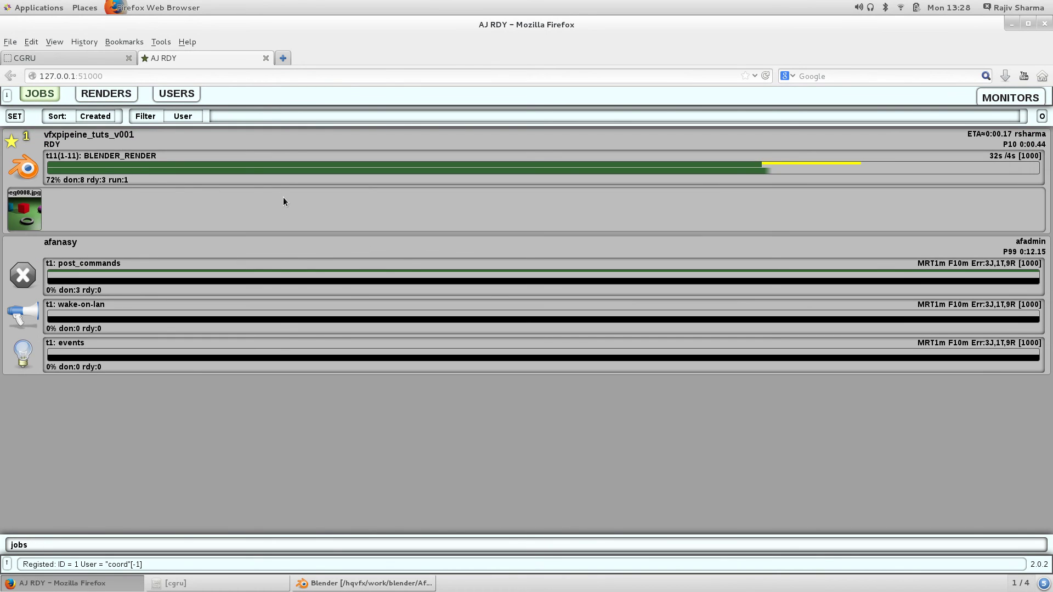
click(283, 196)
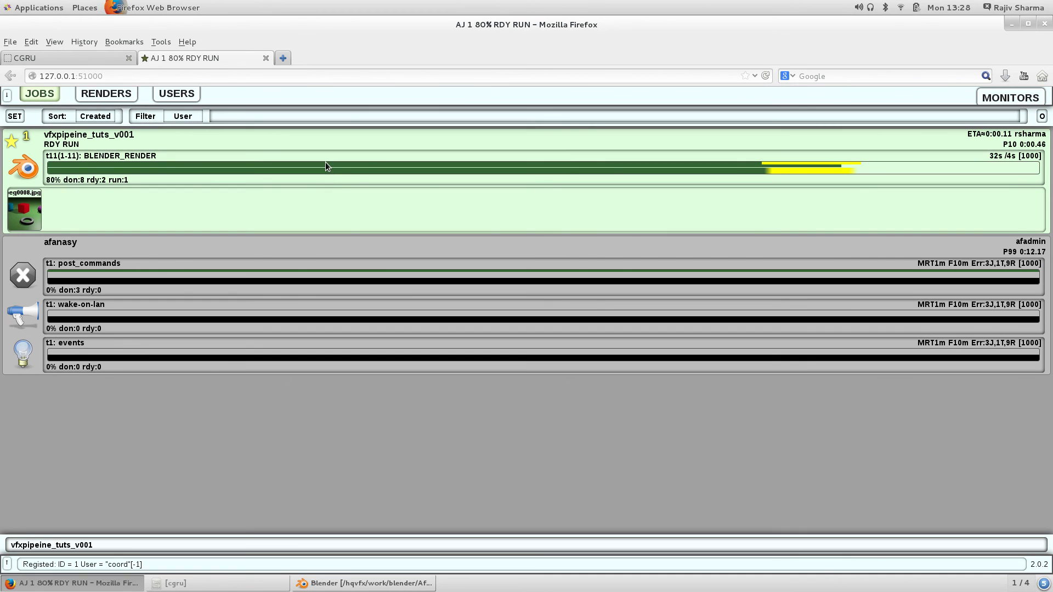
right_click(326, 165)
double_click(294, 162)
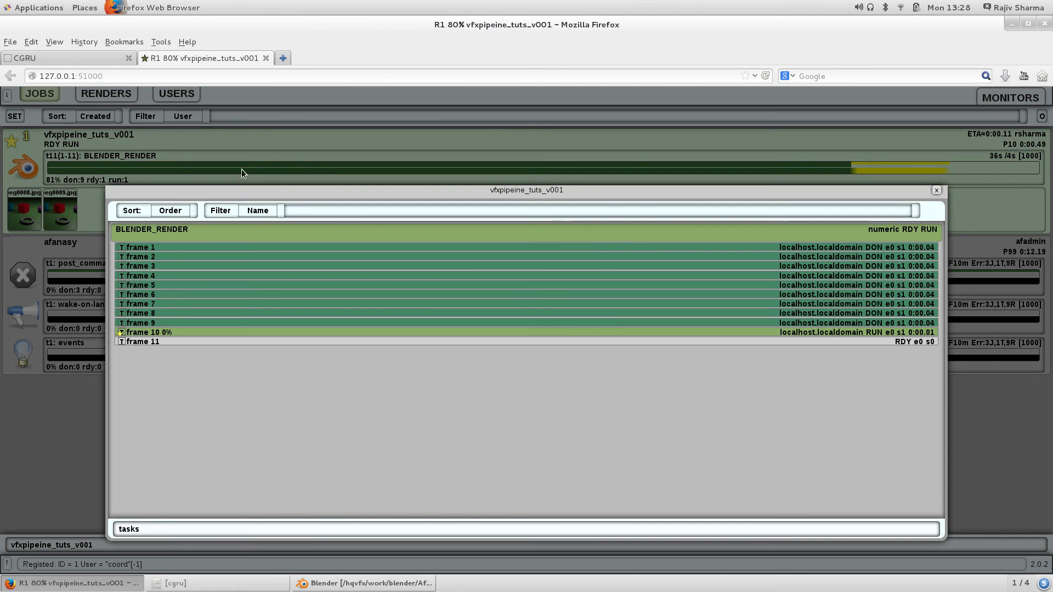
double_click(148, 286)
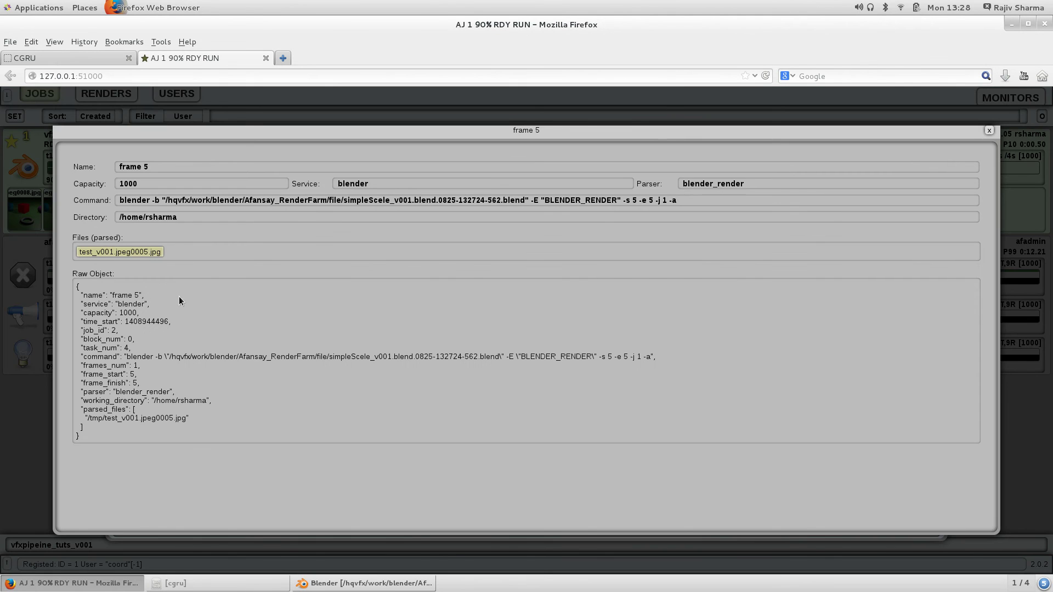
click(989, 130)
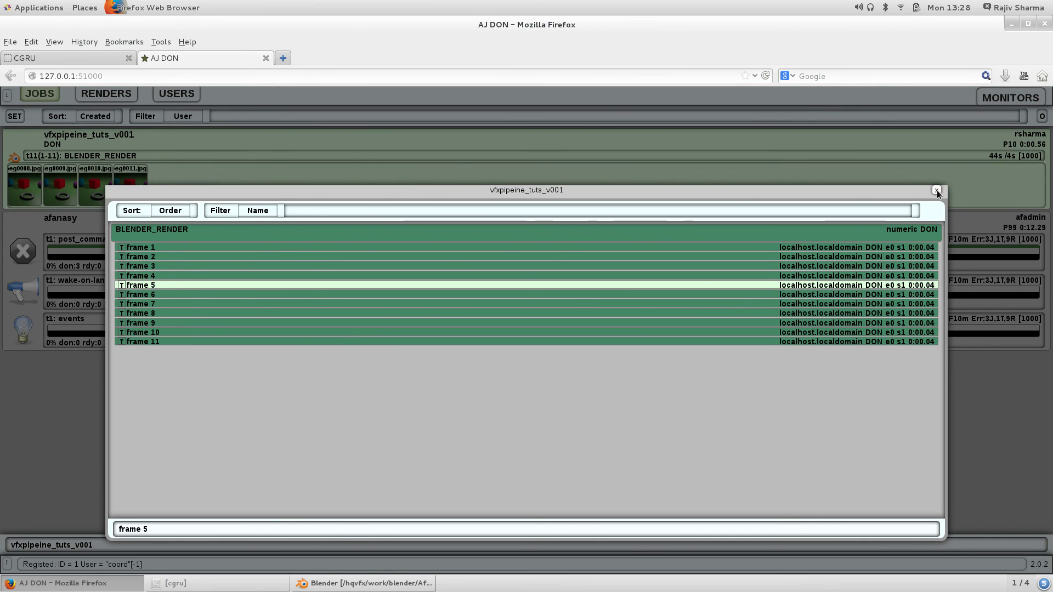
click(936, 190)
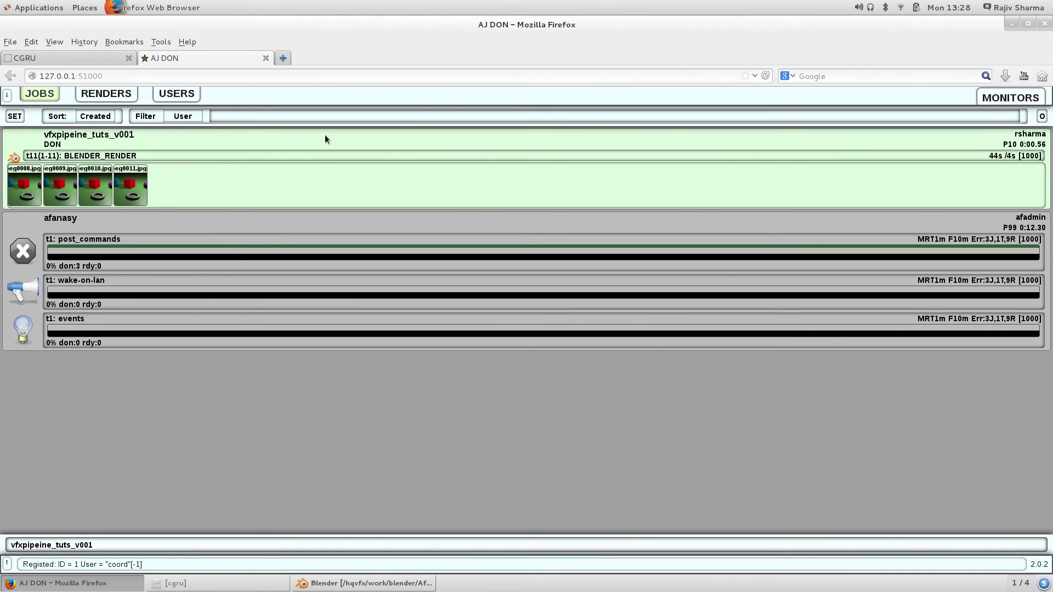
Step: Restore Firefox to the right half beside Blender and glance at the jobs Sort options
double_click(429, 22)
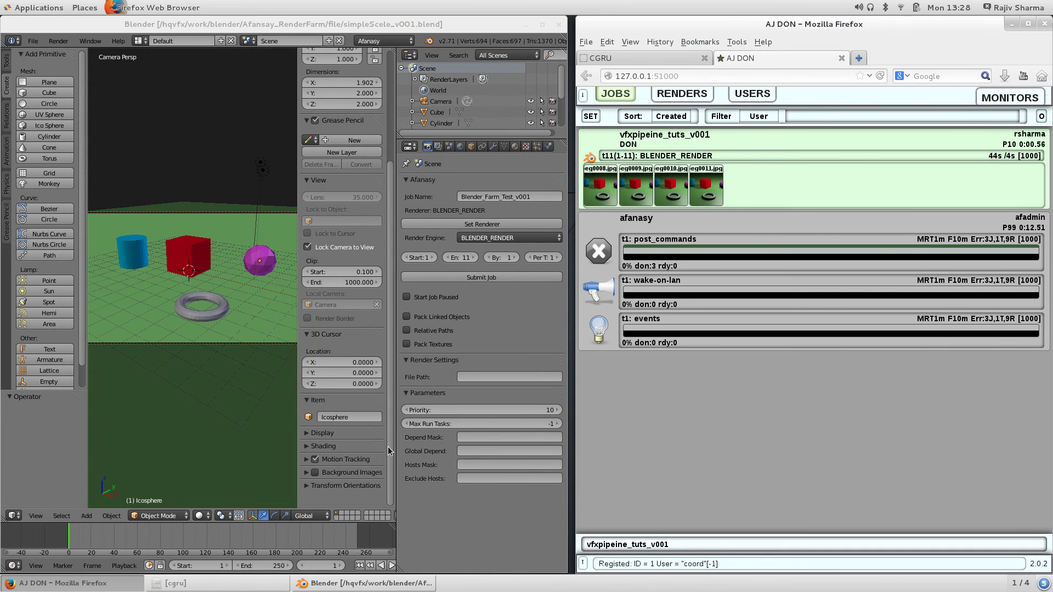
click(55, 585)
click(55, 587)
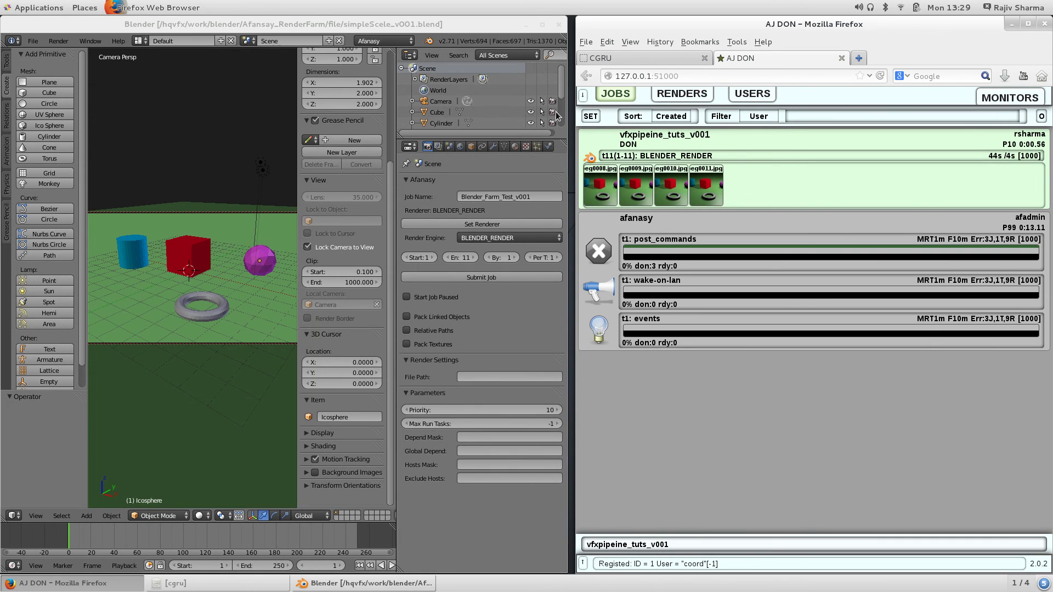
click(671, 117)
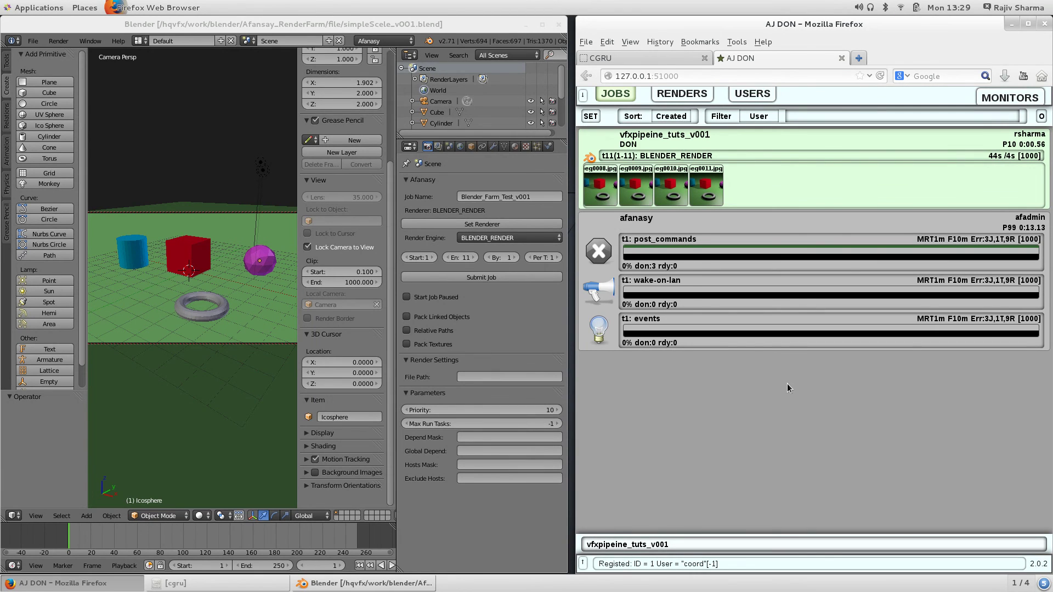